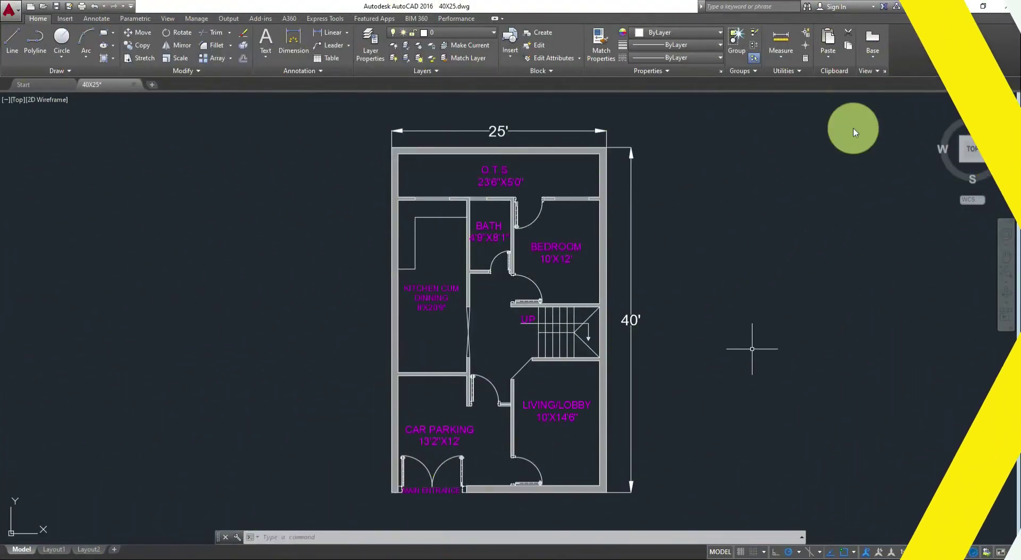
Center the 40x25 floor plan in view and open the Drawing Units dialog with UN.
scroll(720, 369, "down", 3)
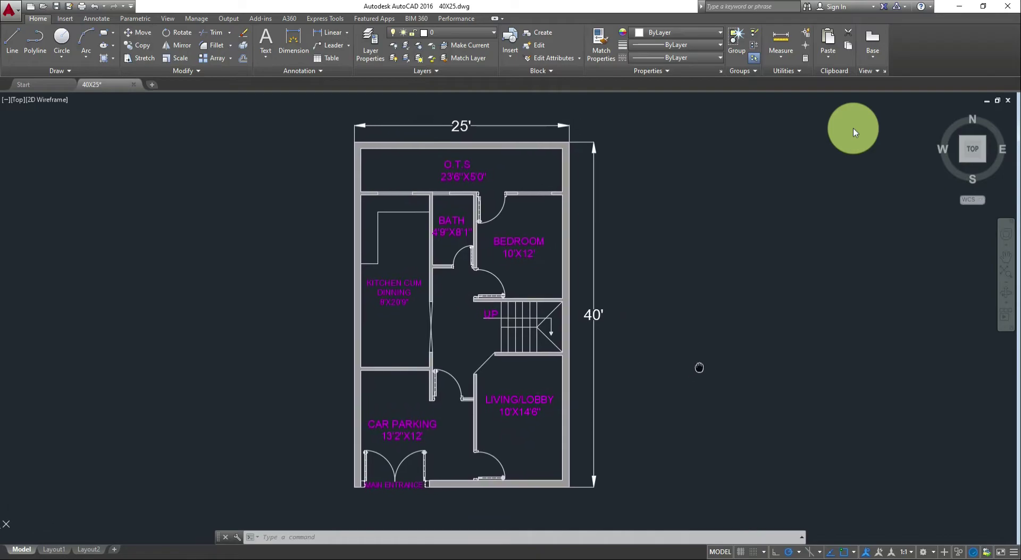
scroll(687, 367, "up", 3)
scroll(686, 370, "down", 3)
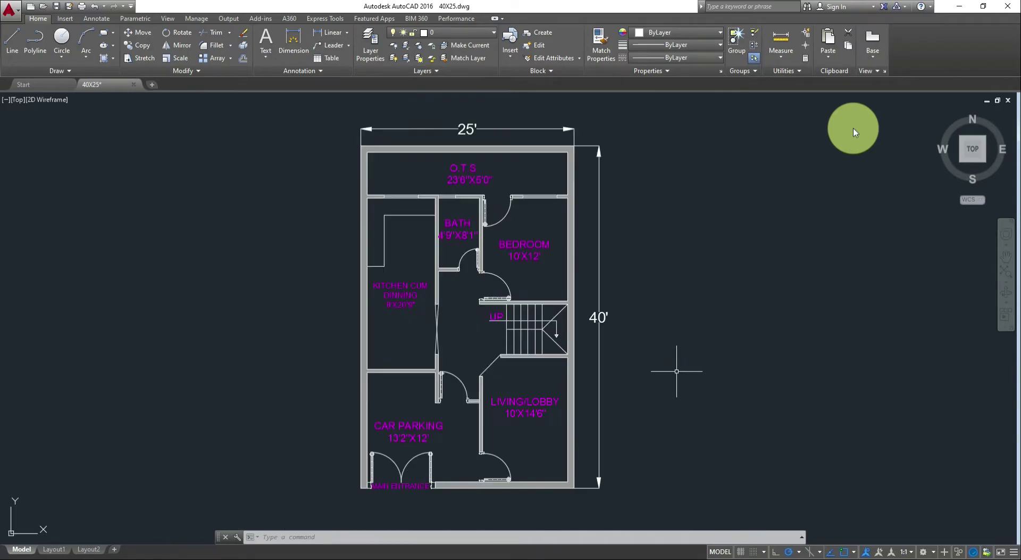
scroll(650, 388, "up", 1)
middle_click_drag(650, 388, 703, 384)
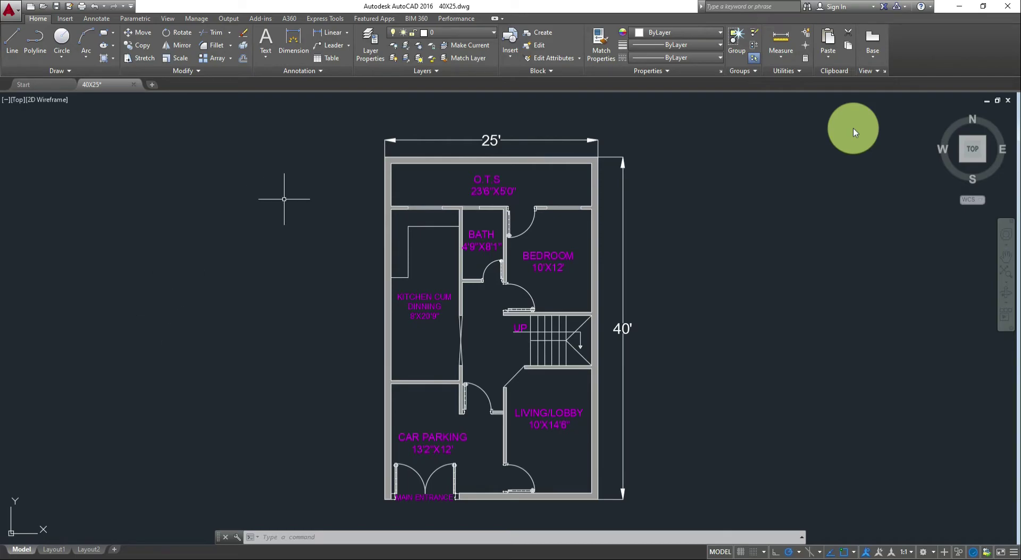
type("UN")
key("Return")
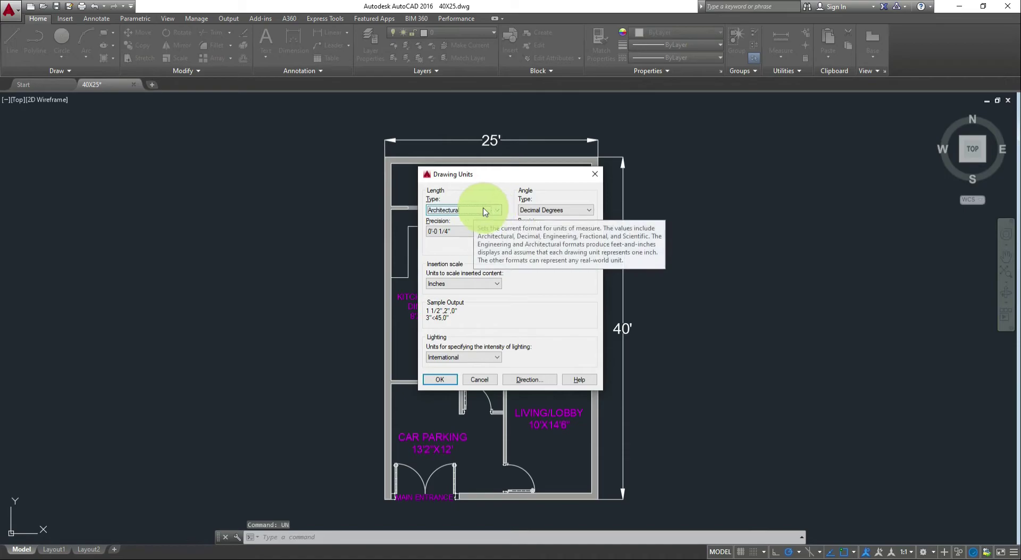
Keep the insertion scale at Inches and accept the Architectural drawing units.
left_click(473, 283)
left_click(473, 283)
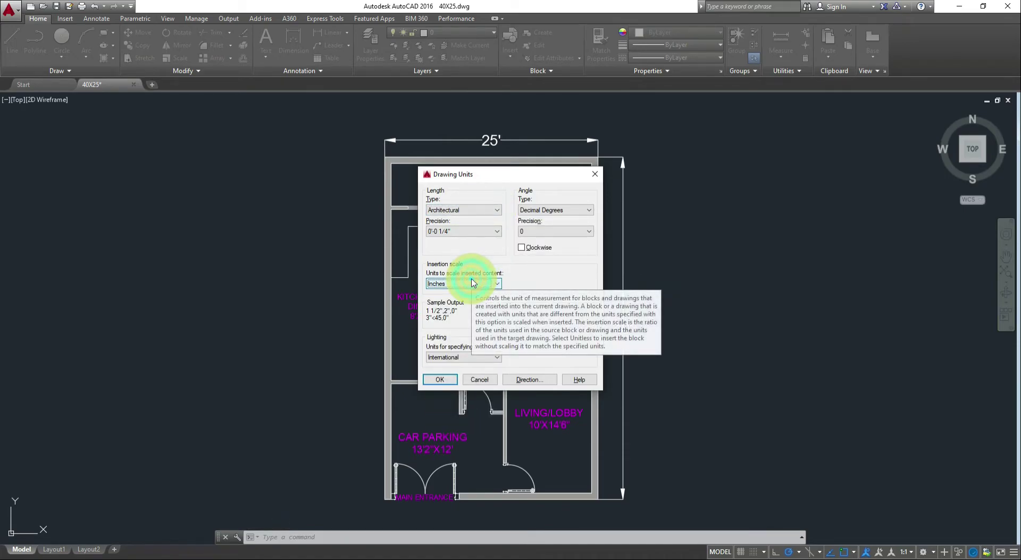
left_click(441, 379)
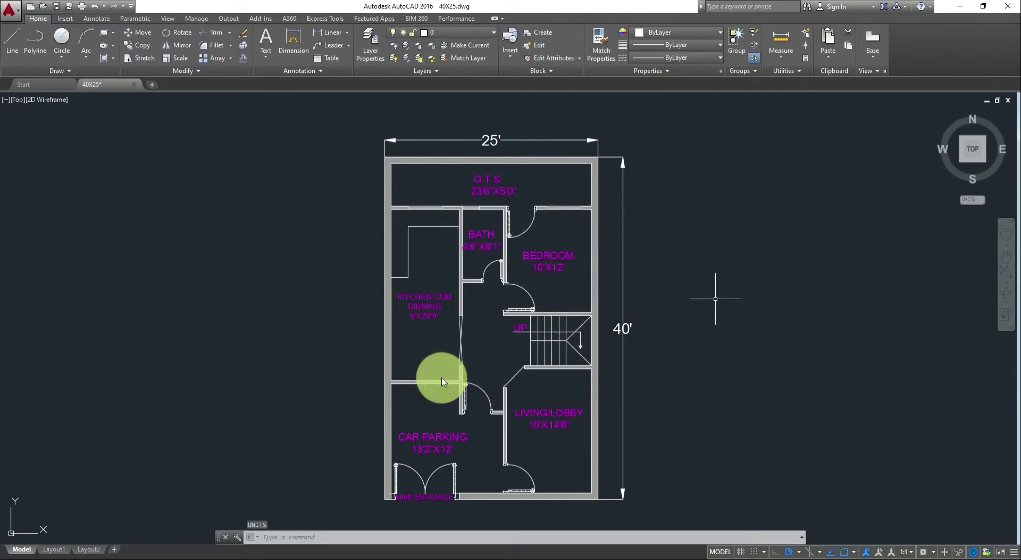
middle_click_drag(732, 394, 698, 379)
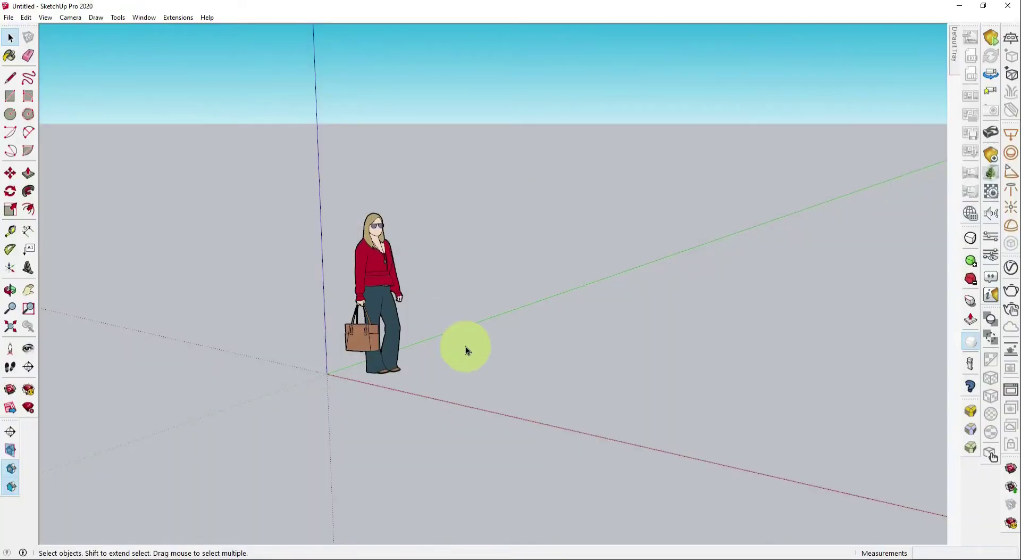
Import the 40X25 AutoCAD drawing from the Desktop and dismiss the import results.
left_click(2, 18)
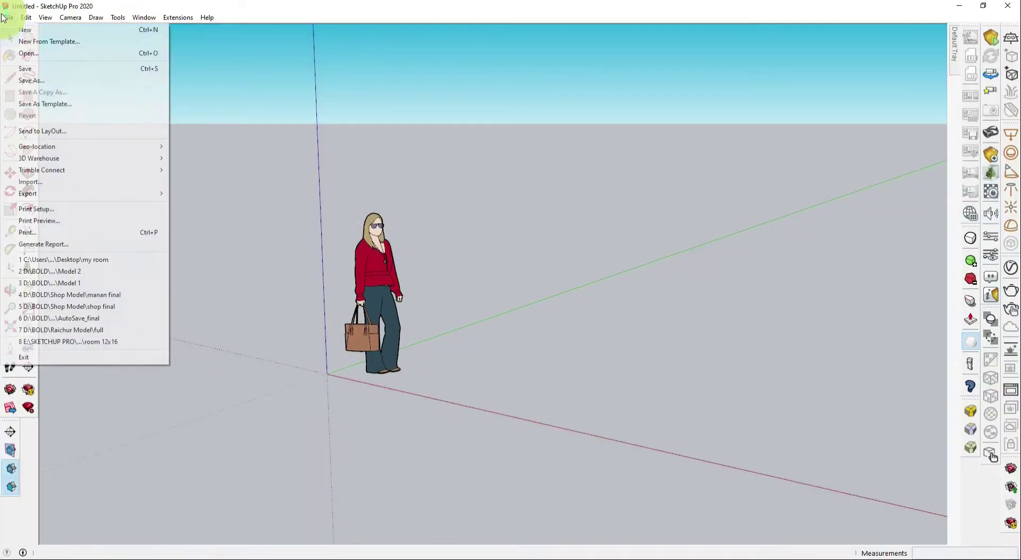
left_click(117, 183)
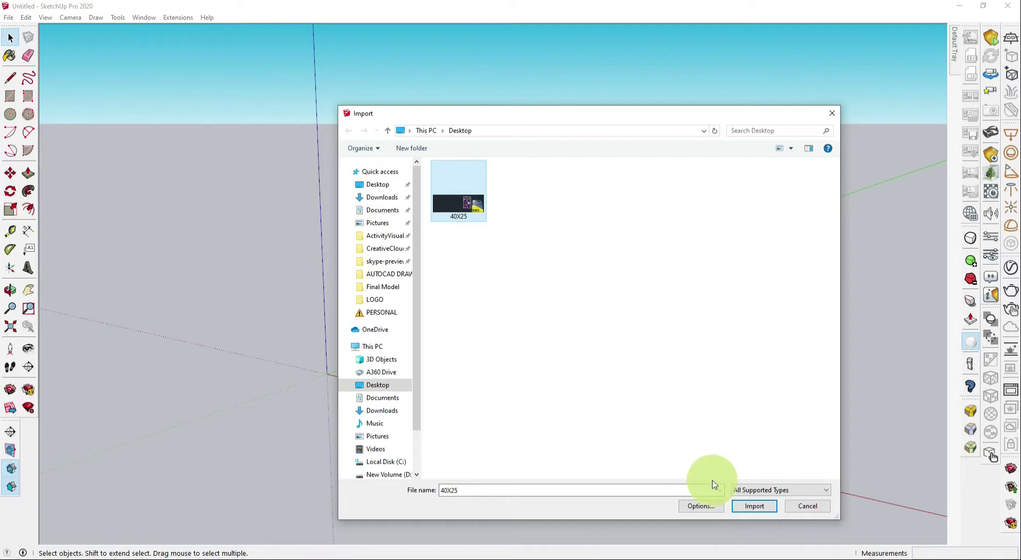
left_click(763, 510)
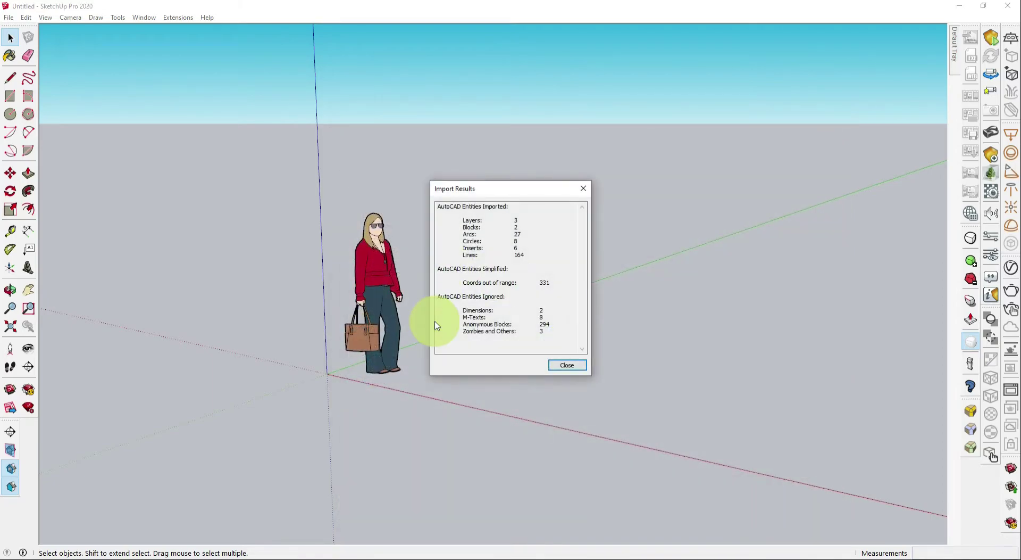
left_click(577, 366)
Orbit and zoom to a near top-down view of the imported 40X25 floor plan.
middle_click_drag(441, 296, 434, 190)
scroll(436, 219, "up", 2)
middle_click_drag(438, 246, 429, 197)
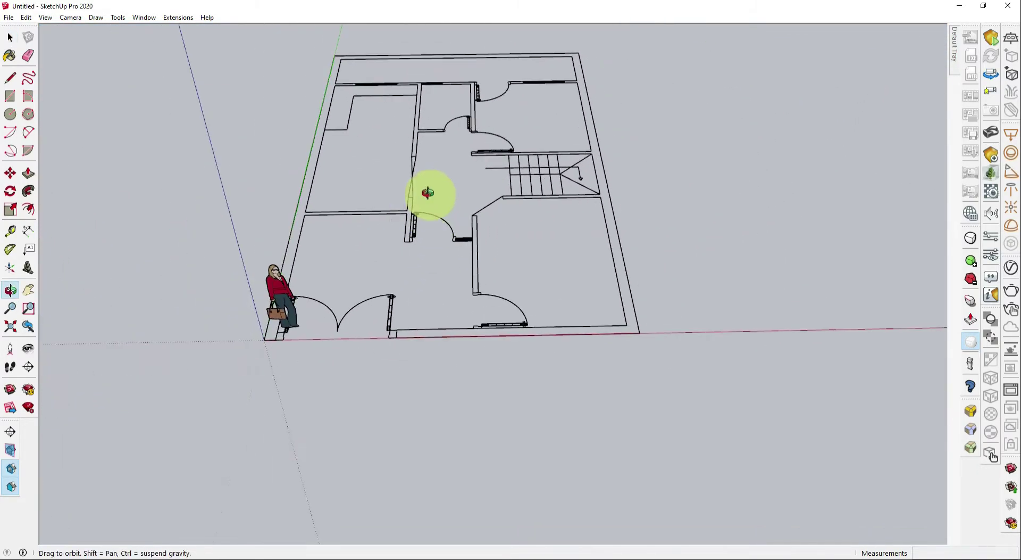
scroll(433, 220, "up", 2)
mouse_move(437, 245)
middle_mouse_down("shift")
mouse_move(437, 190)
mouse_move(445, 326)
mouse_move(436, 333)
middle_mouse_up("shift")
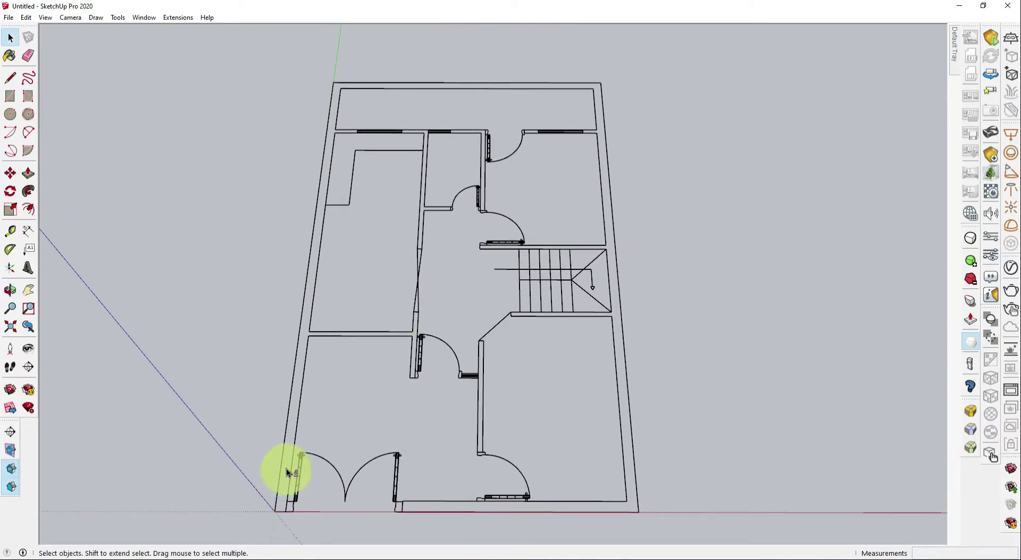
mouse_move(428, 363)
middle_mouse_down()
mouse_move(456, 309)
mouse_move(449, 318)
middle_mouse_up()
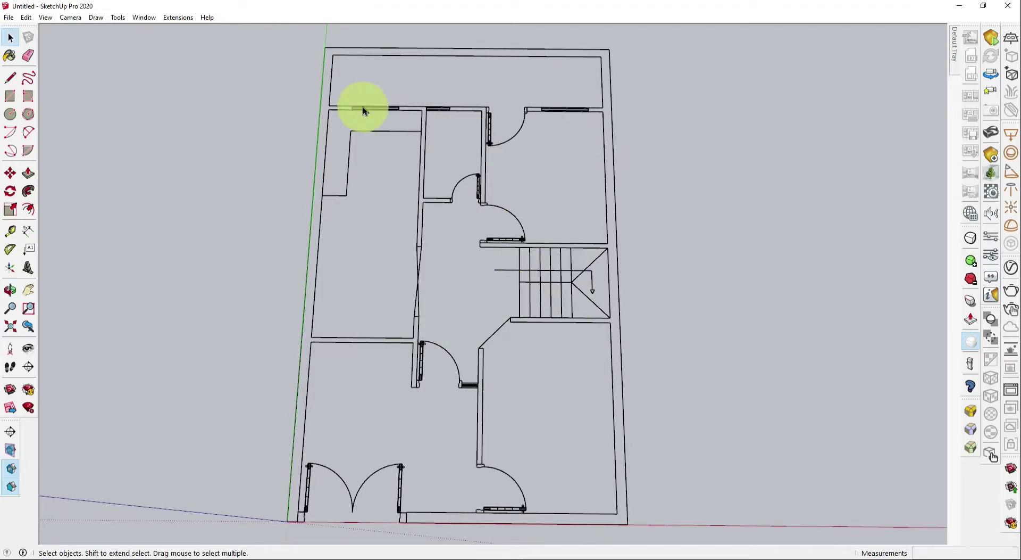
left_click(142, 18)
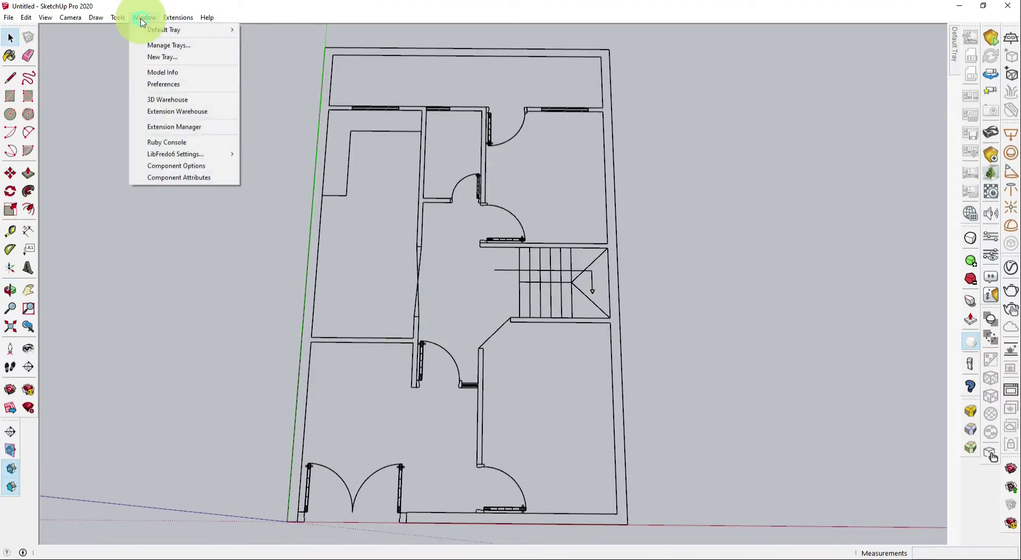
left_click(148, 72)
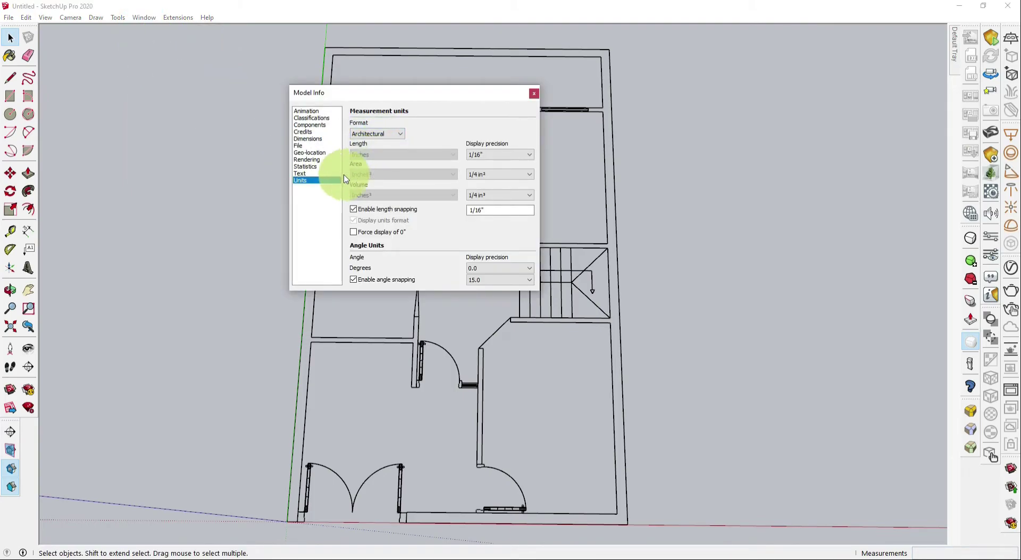
left_click(534, 96)
mouse_move(466, 254)
middle_mouse_down()
mouse_move(447, 293)
mouse_move(486, 228)
mouse_move(468, 245)
middle_mouse_up()
mouse_move(418, 211)
middle_mouse_down()
mouse_move(410, 238)
mouse_move(538, 237)
mouse_move(588, 196)
mouse_move(417, 141)
middle_mouse_up()
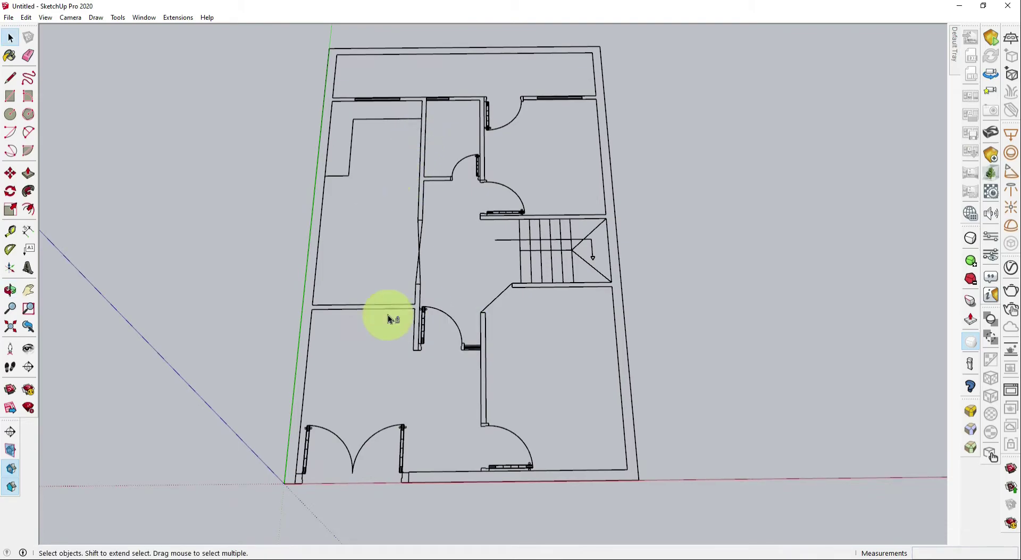
Draw rectangle faces over the left and top outer walls of the plan.
key("r")
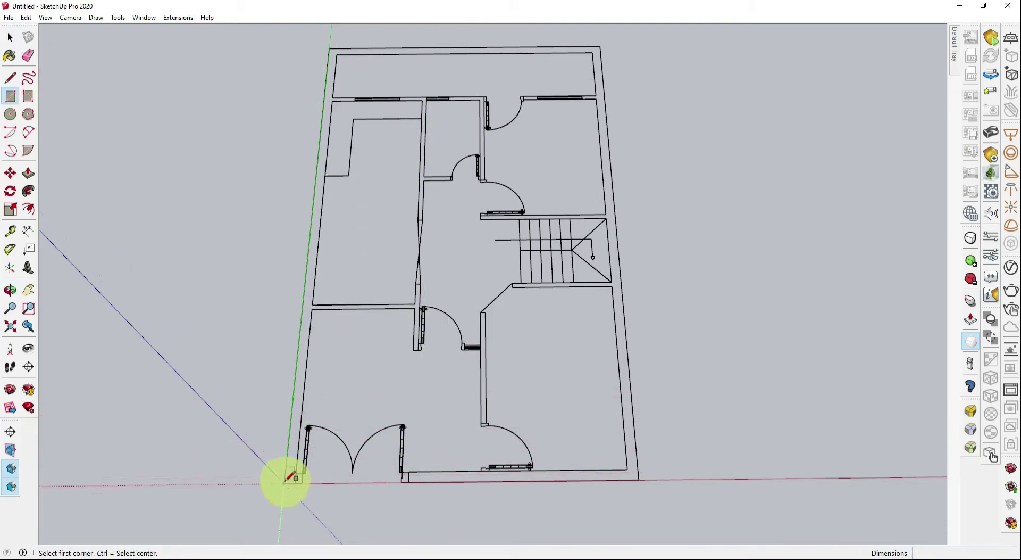
left_click(286, 478)
mouse_move(342, 216)
middle_mouse_down()
mouse_move(342, 228)
mouse_move(356, 148)
middle_mouse_up()
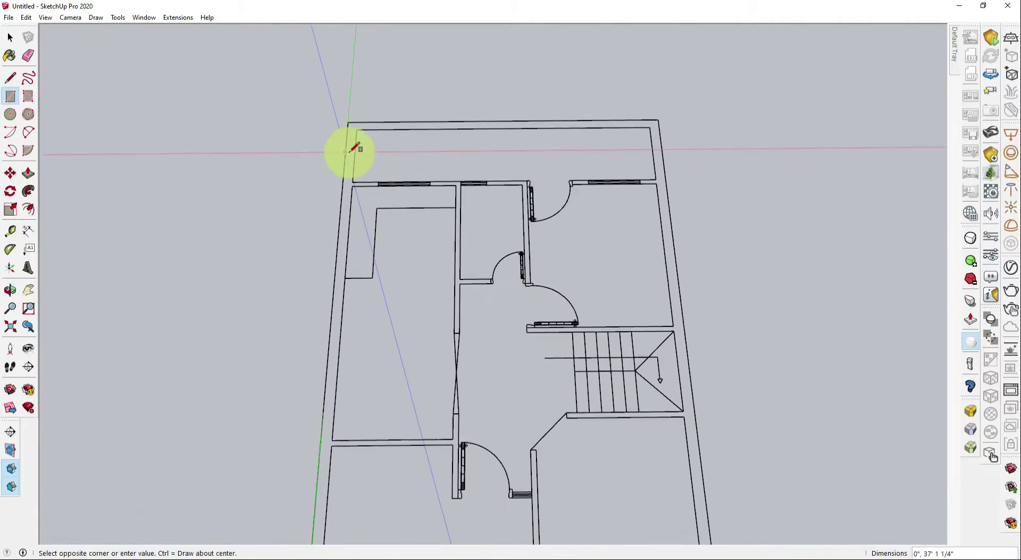
scroll(355, 148, "up", 3)
scroll(356, 115, "up", 2)
left_click(372, 109)
mouse_move(371, 110)
middle_mouse_down("shift")
mouse_move(451, 331)
mouse_move(420, 343)
mouse_move(392, 270)
mouse_move(237, 212)
mouse_move(267, 274)
mouse_move(263, 296)
middle_mouse_up("shift")
scroll(237, 212, "down", 3)
scroll(243, 212, "down", 2)
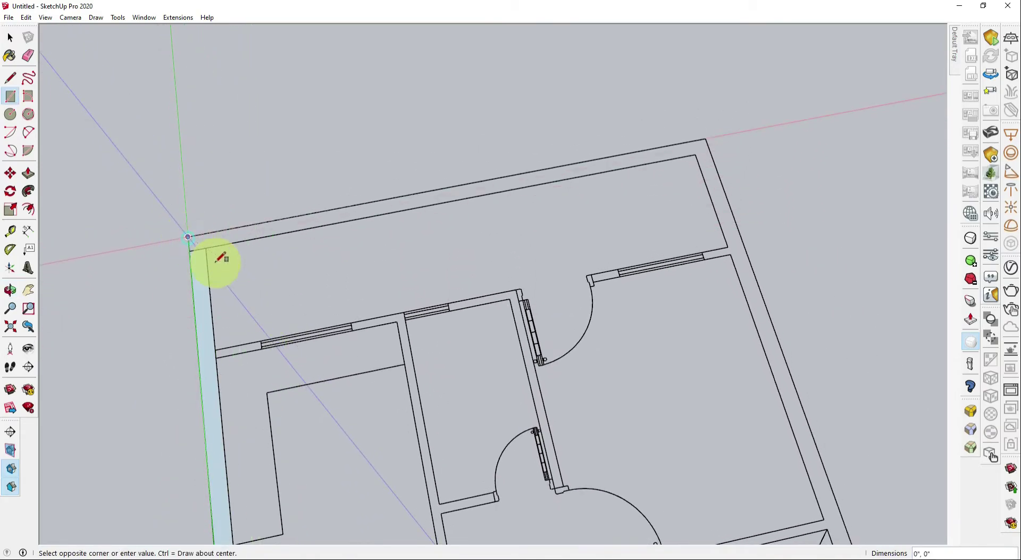
left_click(692, 167)
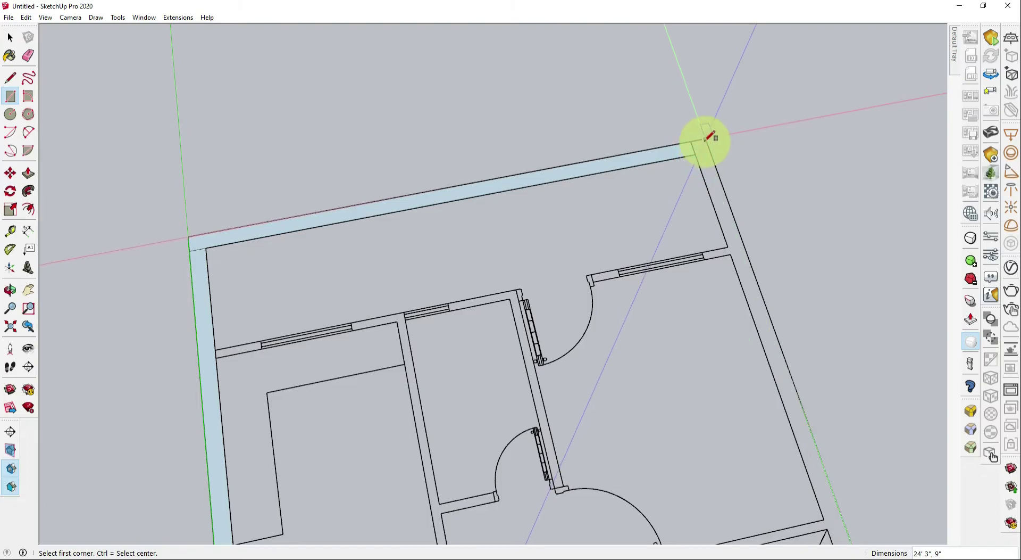
Cover the right and bottom outer walls with rectangle faces.
scroll(661, 285, "down", 3)
middle_click_drag(662, 285, 646, 247)
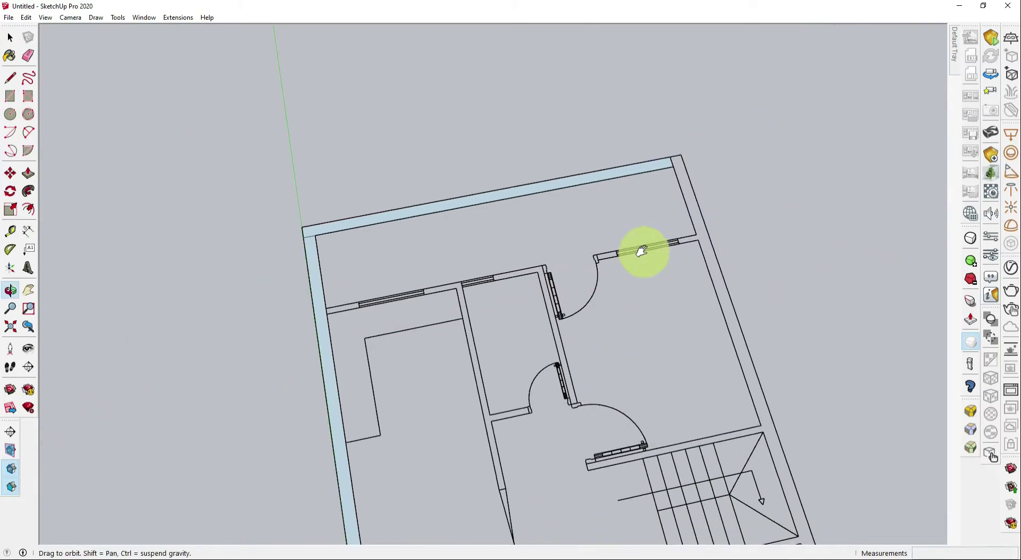
scroll(560, 273, "up", 4)
middle_click_drag(561, 273, 529, 206)
scroll(630, 423, "up", 4)
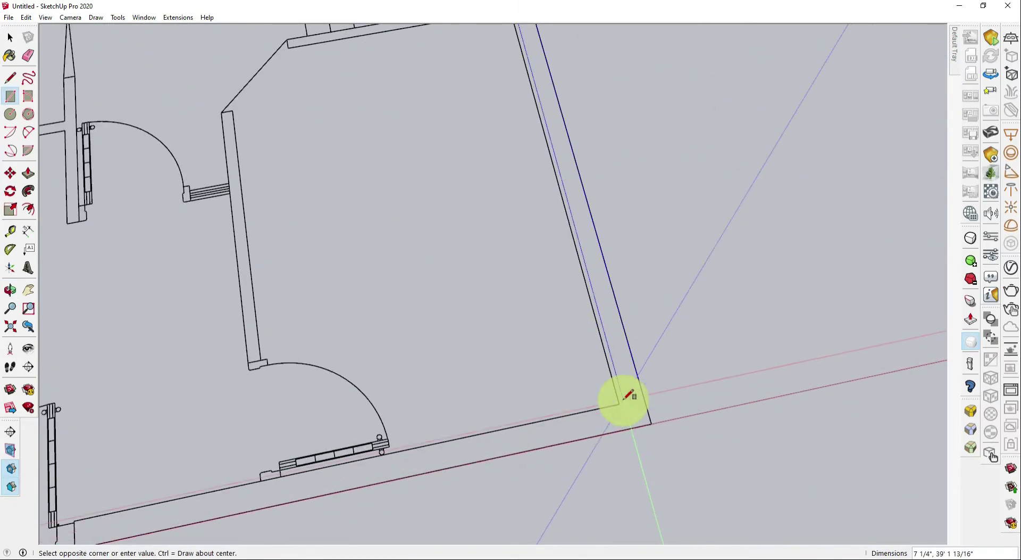
left_click(617, 403)
scroll(573, 400, "down", 3)
middle_click_drag(574, 400, 577, 297)
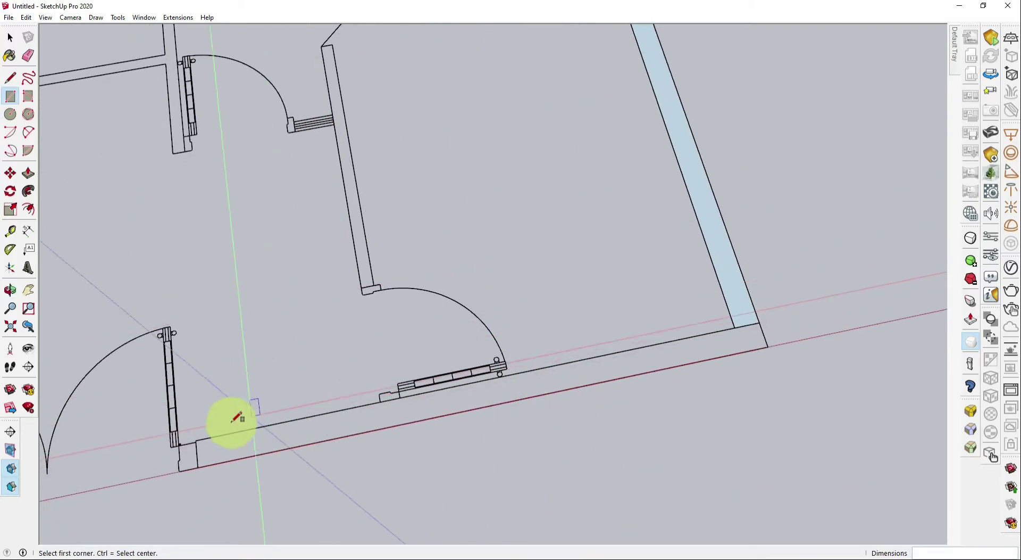
left_click(199, 440)
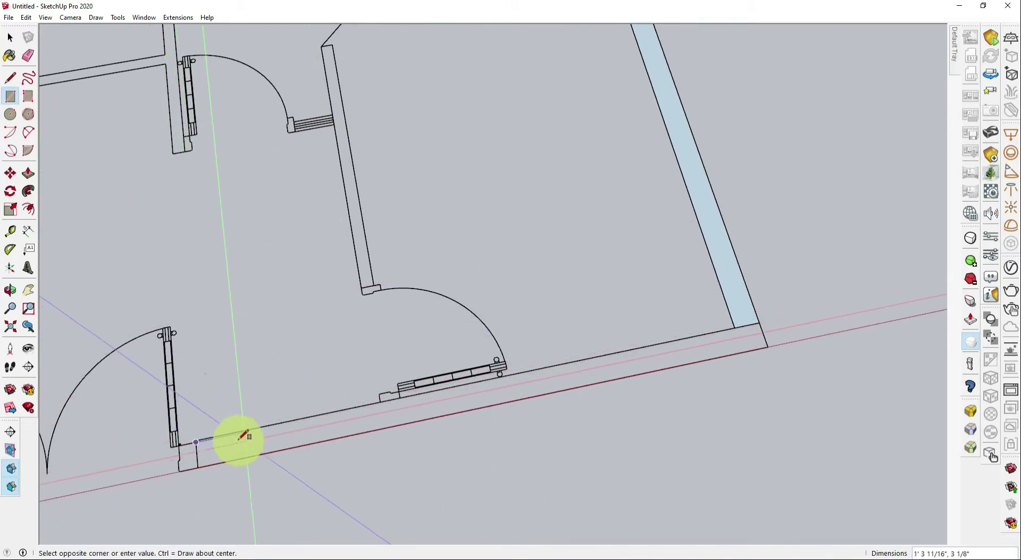
left_click(198, 440)
left_click(768, 345)
Return to a top-down view and begin a floor rectangle at the top-left wall corner.
scroll(541, 298, "down", 2)
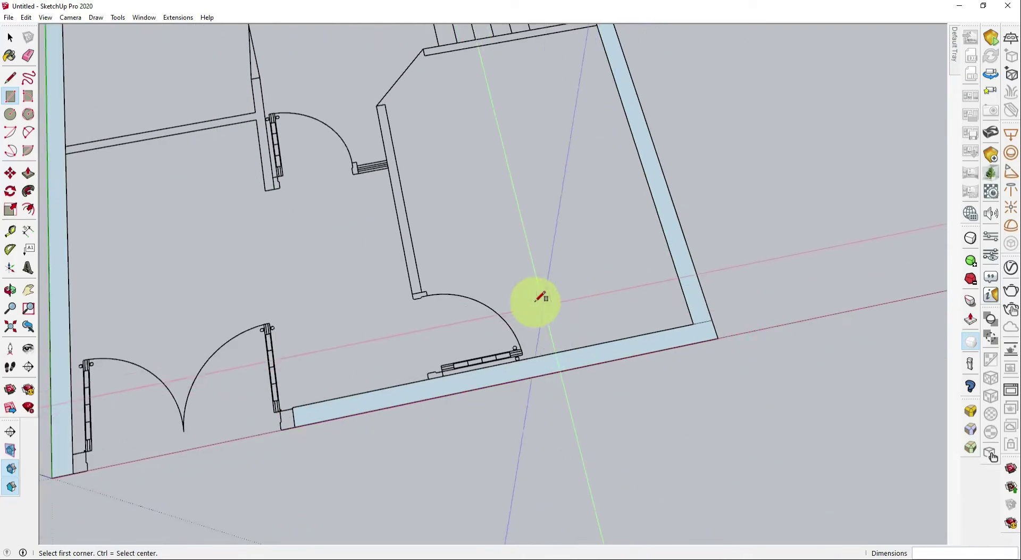
mouse_move(525, 283)
middle_mouse_down()
mouse_move(507, 325)
mouse_move(462, 269)
mouse_move(486, 433)
middle_mouse_up()
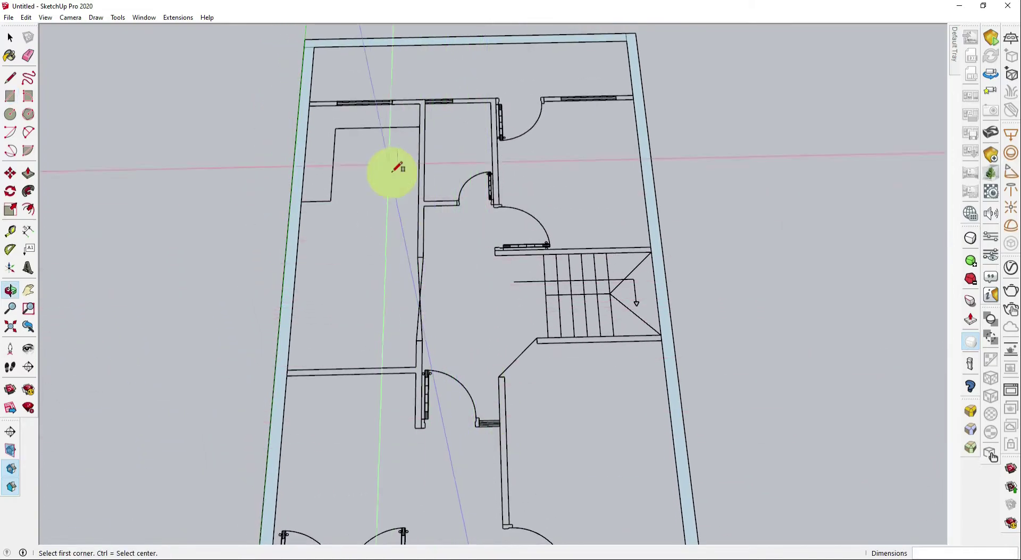
left_click(325, 46)
middle_click_drag(588, 424, 508, 290, "shift")
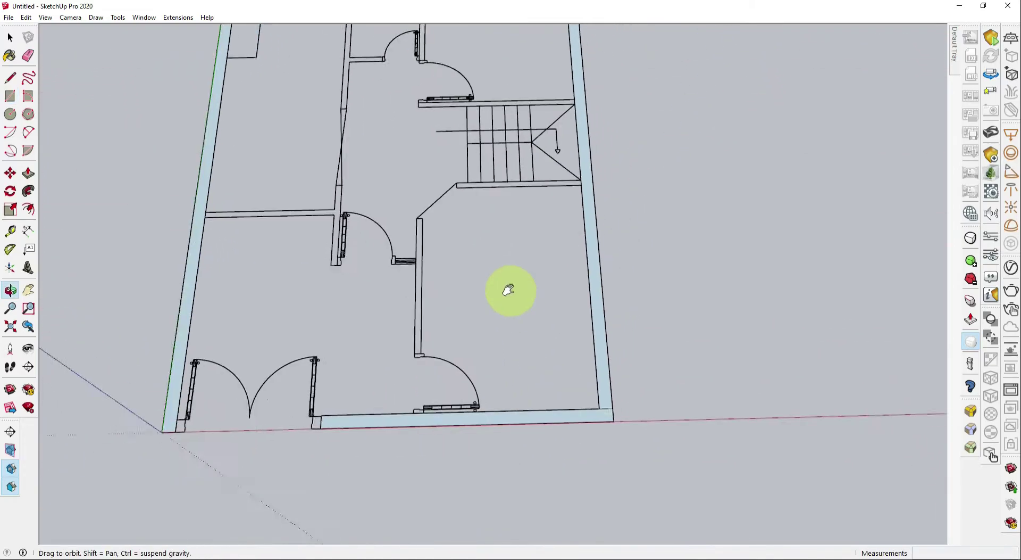
Complete the floor rectangle at the inner bottom-right corner of the walls.
left_click(574, 357)
mouse_move(574, 356)
middle_mouse_down("shift")
mouse_move(504, 314)
mouse_move(627, 406)
mouse_move(718, 369)
mouse_move(645, 347)
mouse_move(587, 301)
mouse_move(559, 320)
mouse_move(554, 491)
mouse_move(529, 502)
middle_mouse_up("shift")
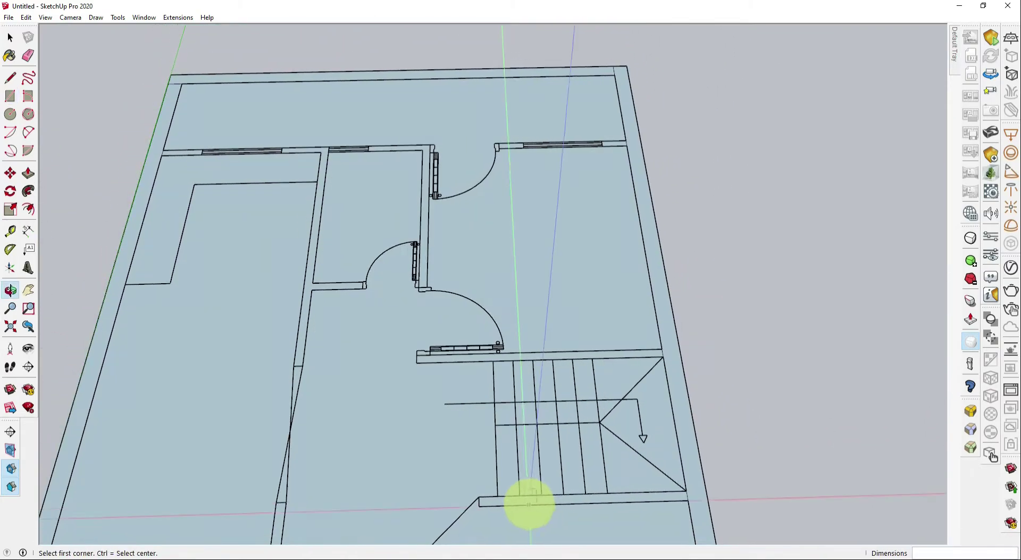
scroll(530, 502, "up", 2)
scroll(506, 502, "up", 2)
scroll(468, 410, "up", 2)
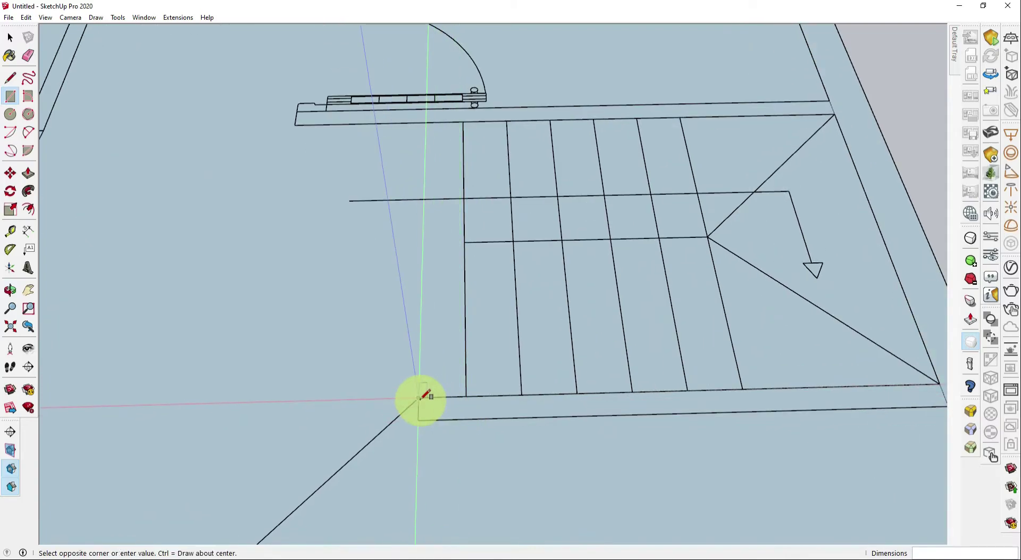
mouse_move(424, 394)
middle_mouse_down()
mouse_move(566, 469)
mouse_move(691, 425)
middle_mouse_up()
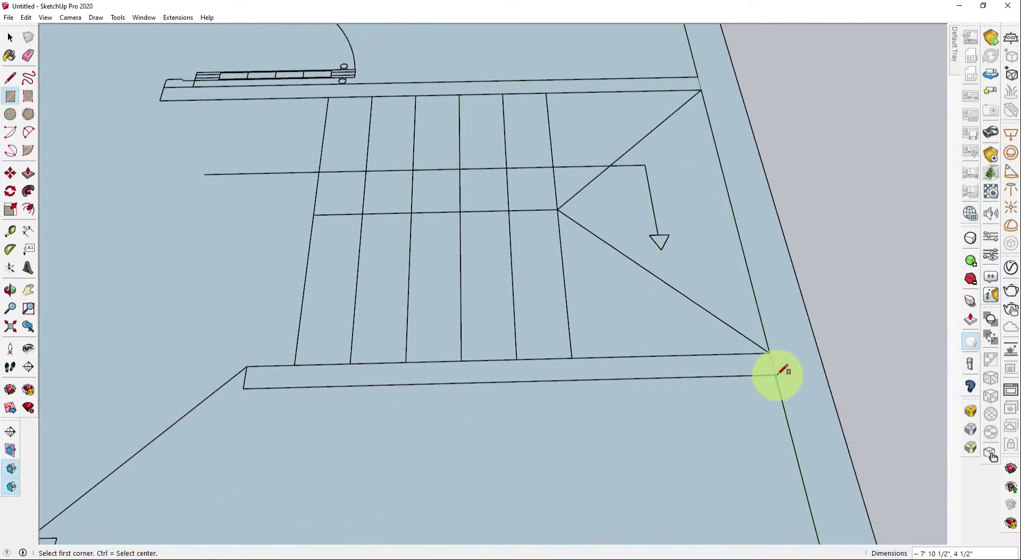
mouse_move(782, 372)
middle_mouse_down()
mouse_move(627, 305)
mouse_move(684, 489)
middle_mouse_up()
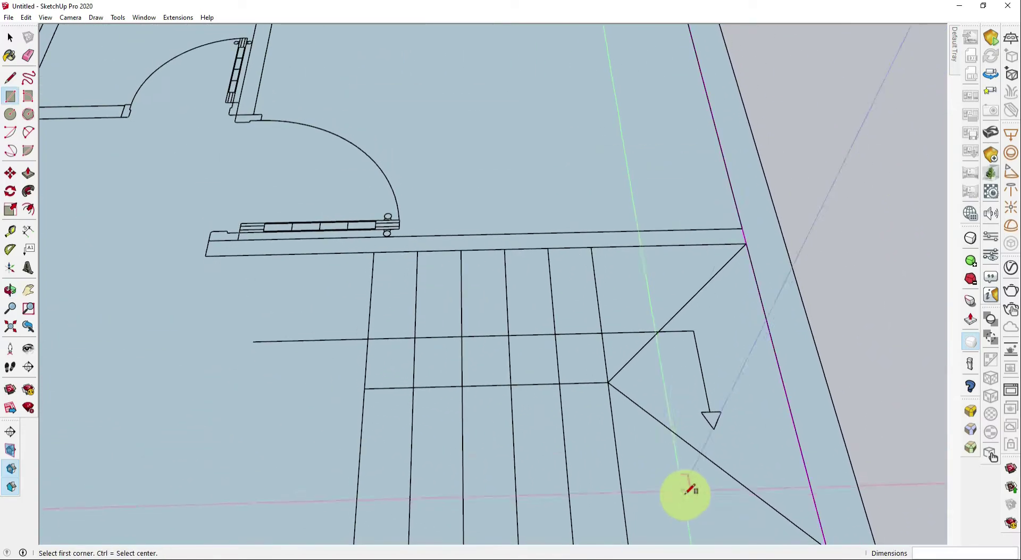
Close the door wall and the upper-wall window gap with rectangles.
left_click(209, 240)
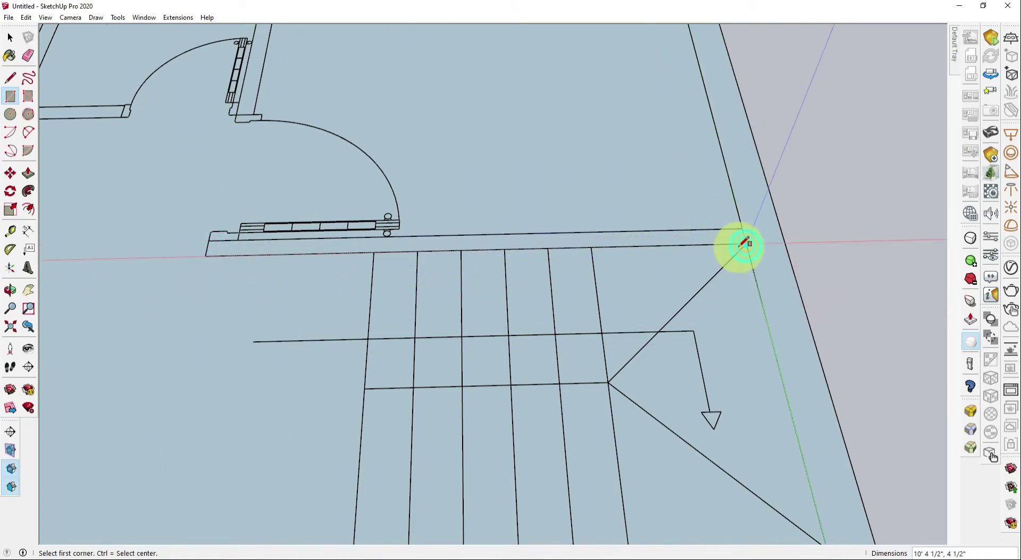
scroll(748, 243, "down", 3)
mouse_move(602, 201)
middle_mouse_down()
mouse_move(610, 251)
mouse_move(599, 210)
mouse_move(590, 324)
middle_mouse_up()
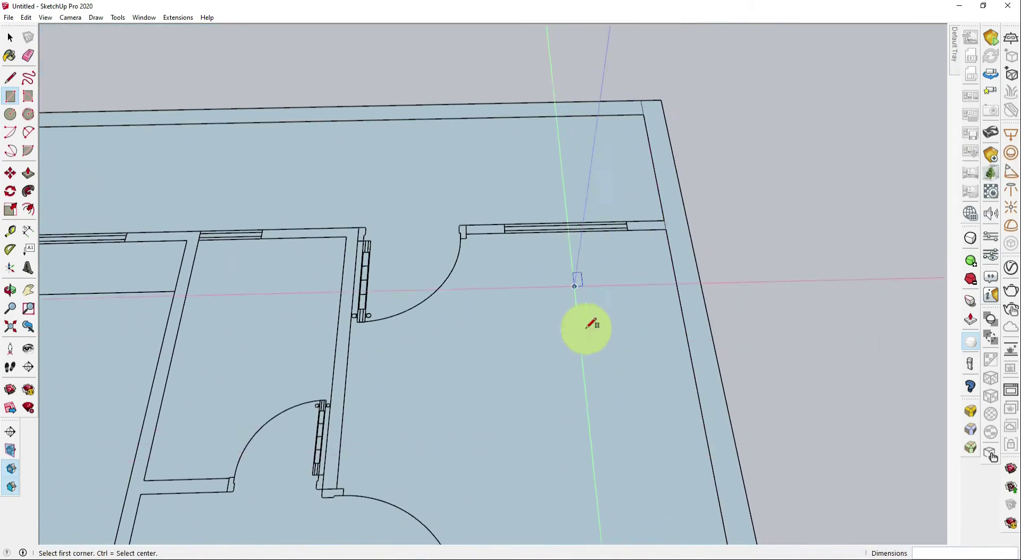
scroll(536, 227, "up", 3)
middle_click_drag(536, 228, 639, 313)
scroll(682, 325, "up", 3)
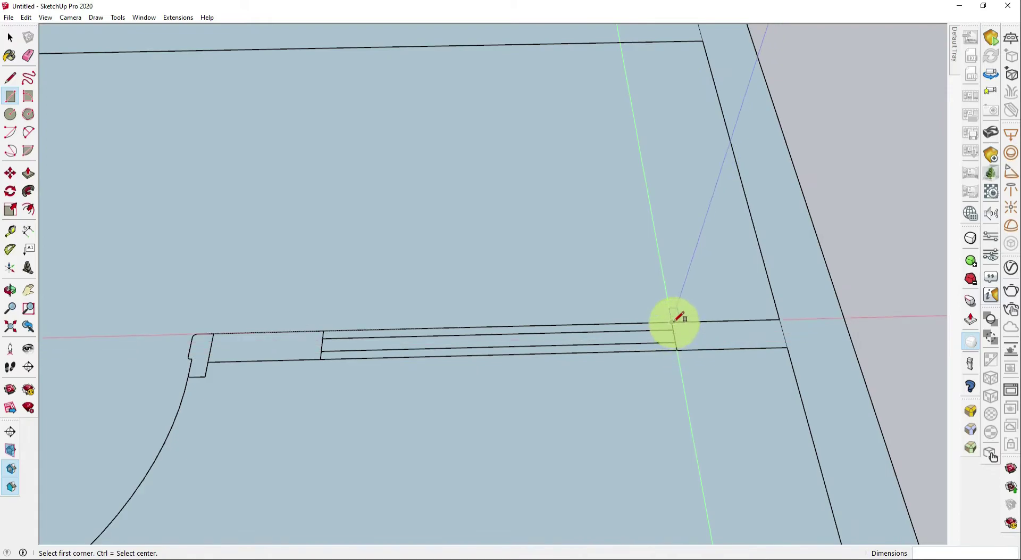
left_click(672, 322)
left_click(788, 347)
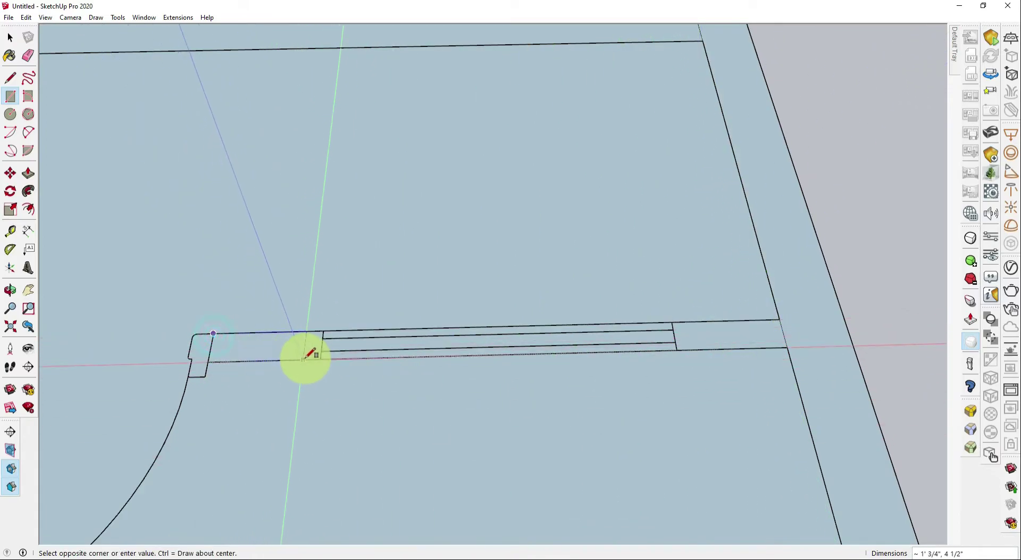
Add rectangles at the wall ends and stubs beside the upper and lower doors.
scroll(318, 360, "down", 5)
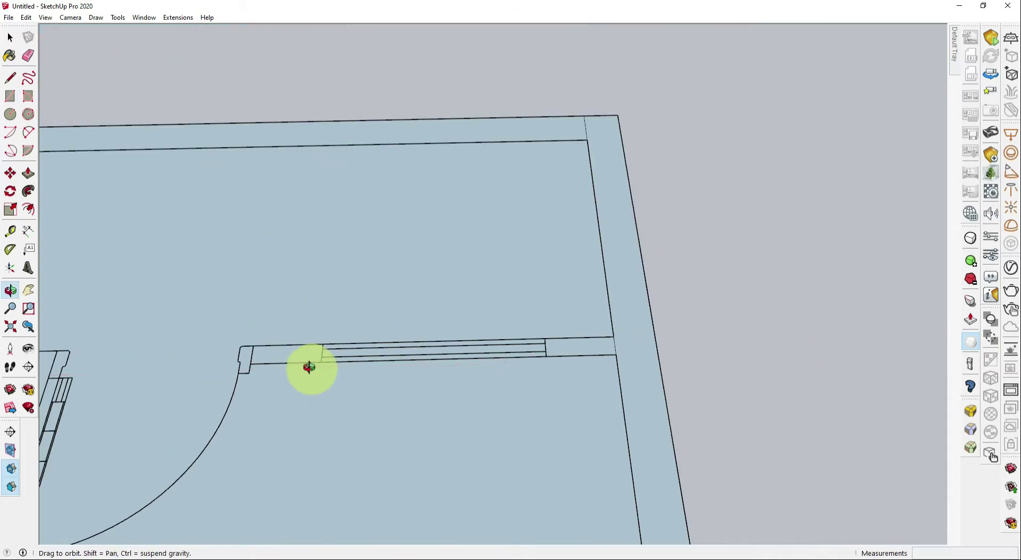
scroll(473, 372, "up", 3)
middle_click_drag(472, 372, 507, 361, "shift")
scroll(390, 373, "up", 3)
middle_click_drag(389, 373, 392, 262, "shift")
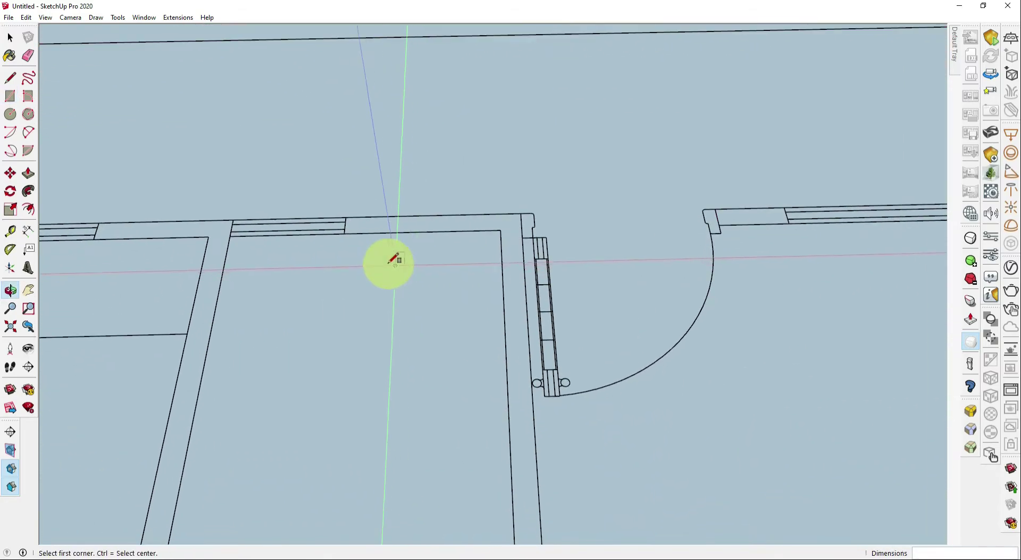
left_click(346, 217)
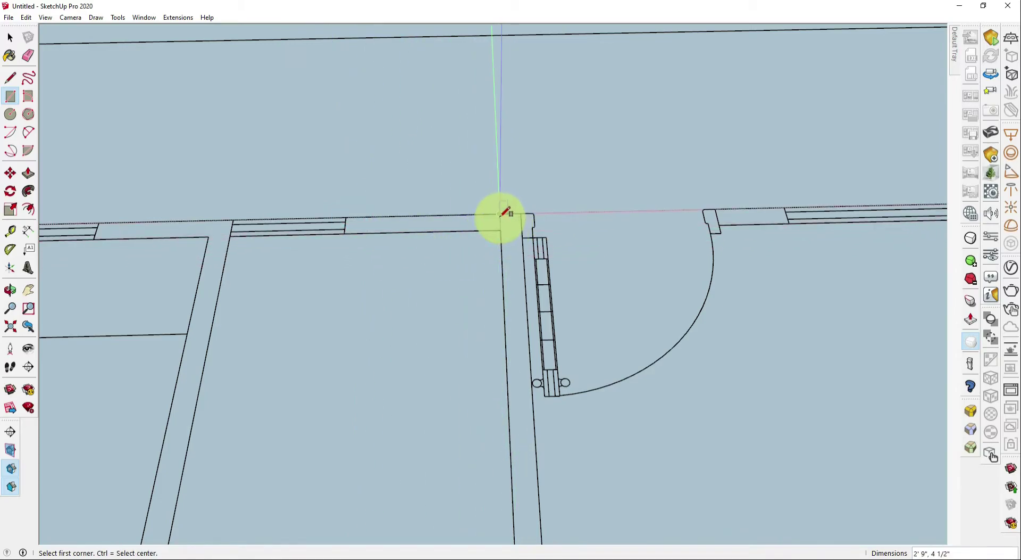
left_click(506, 212)
middle_click_drag(565, 361, 538, 370, "shift")
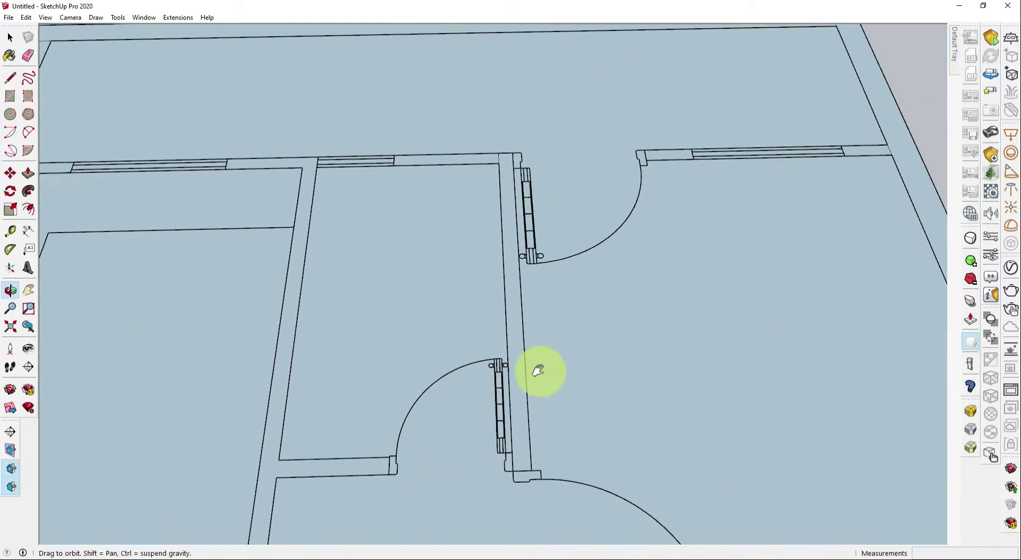
scroll(529, 433, "up", 2)
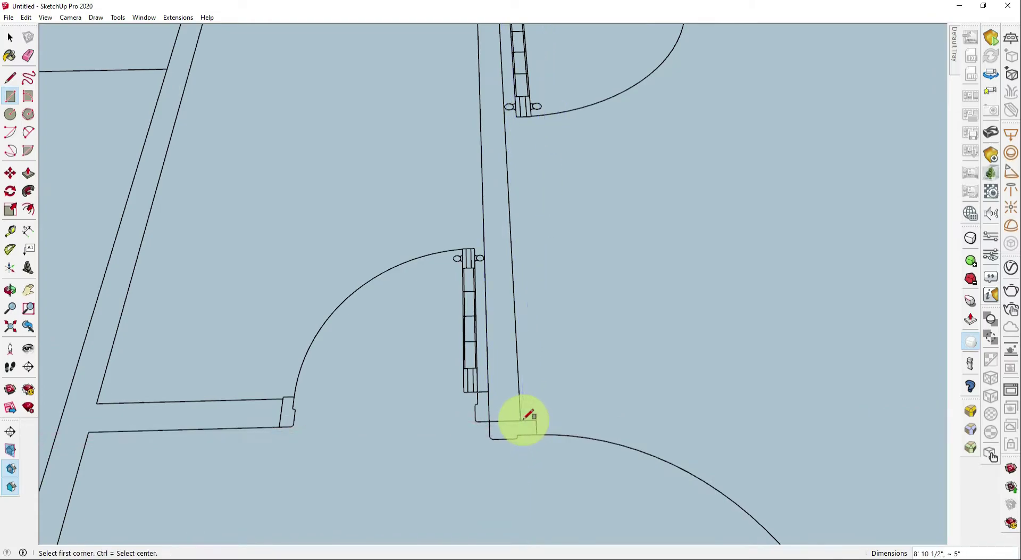
middle_click_drag(582, 411, 752, 392, "shift")
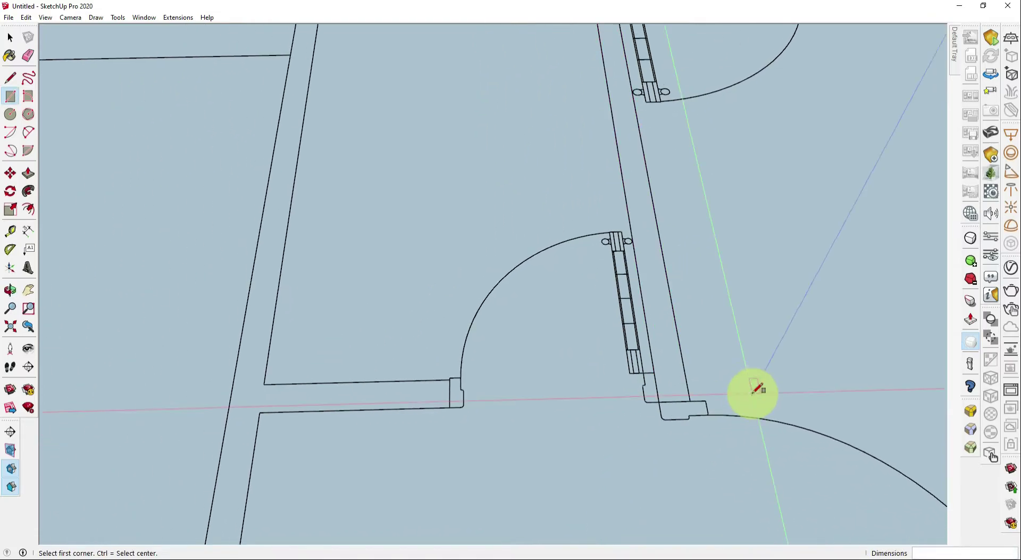
left_click(450, 380)
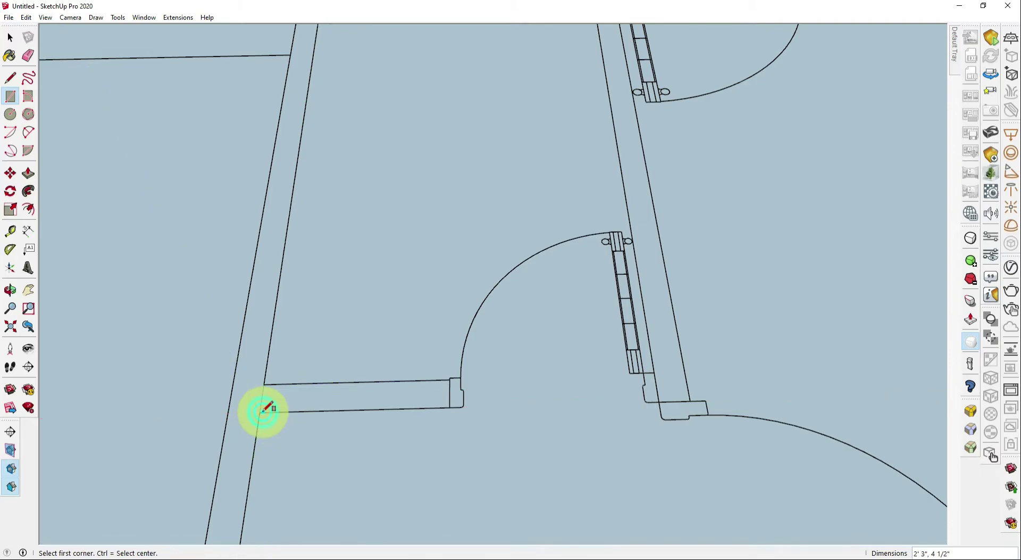
scroll(373, 351, "down", 2)
scroll(399, 356, "down", 1)
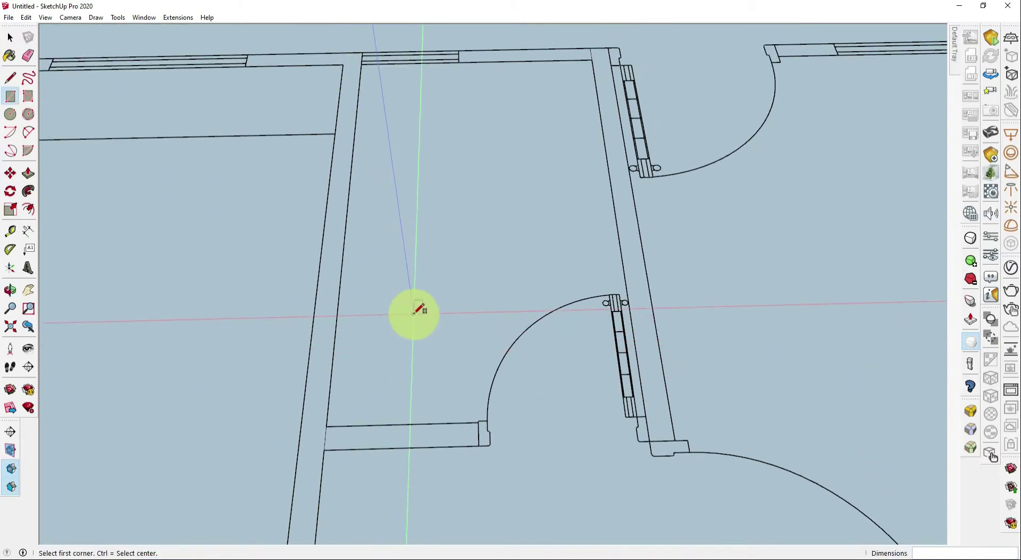
Square the view to the stairs and draw a rectangle over the stair landing.
middle_click_drag(413, 310, 517, 412)
scroll(507, 292, "down", 1)
scroll(495, 288, "down", 1)
mouse_move(494, 287)
middle_mouse_down()
mouse_move(543, 391)
mouse_move(725, 392)
mouse_move(583, 301)
middle_mouse_up()
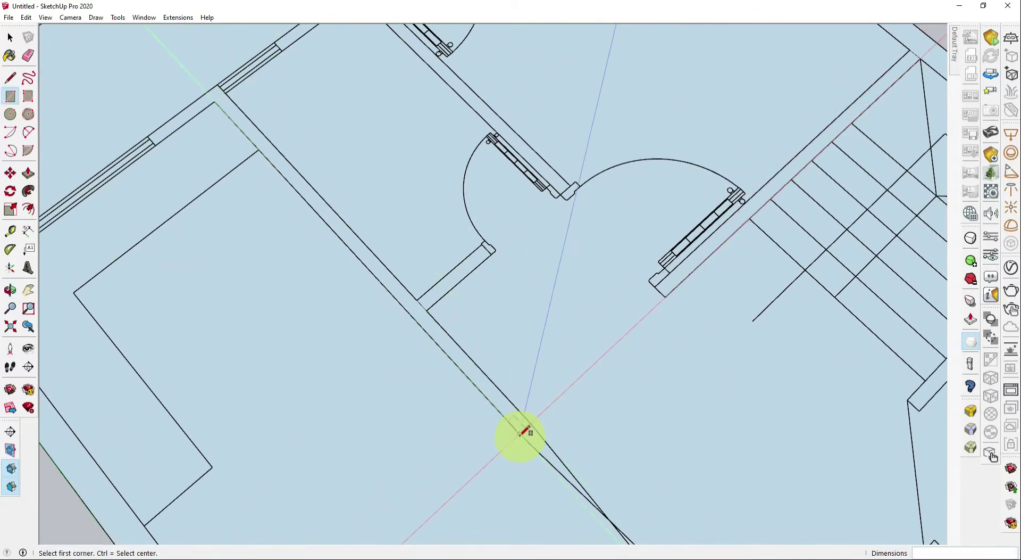
scroll(548, 472, "down", 3)
scroll(354, 235, "up", 3)
scroll(349, 223, "up", 2)
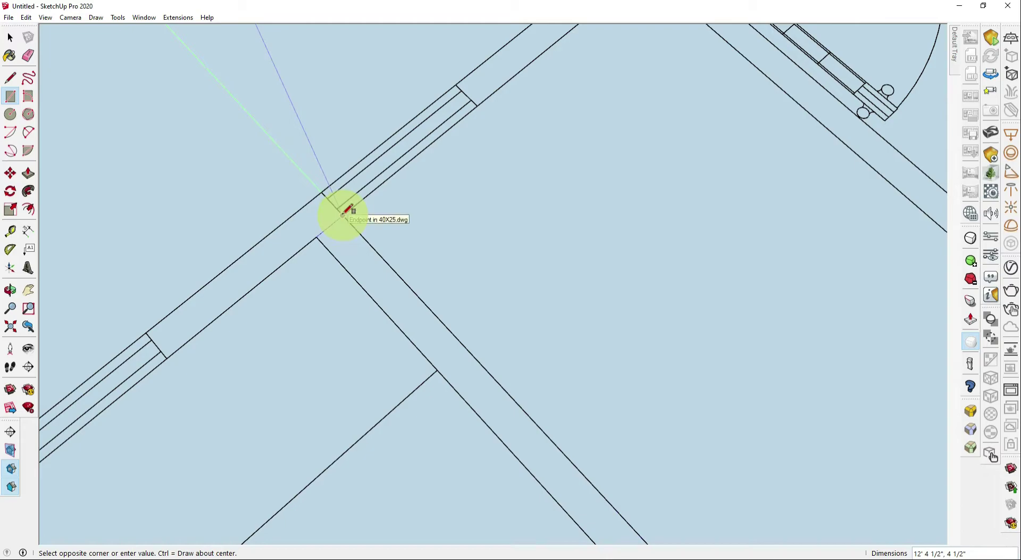
mouse_move(347, 278)
middle_mouse_down()
mouse_move(461, 306)
mouse_move(358, 321)
middle_mouse_up()
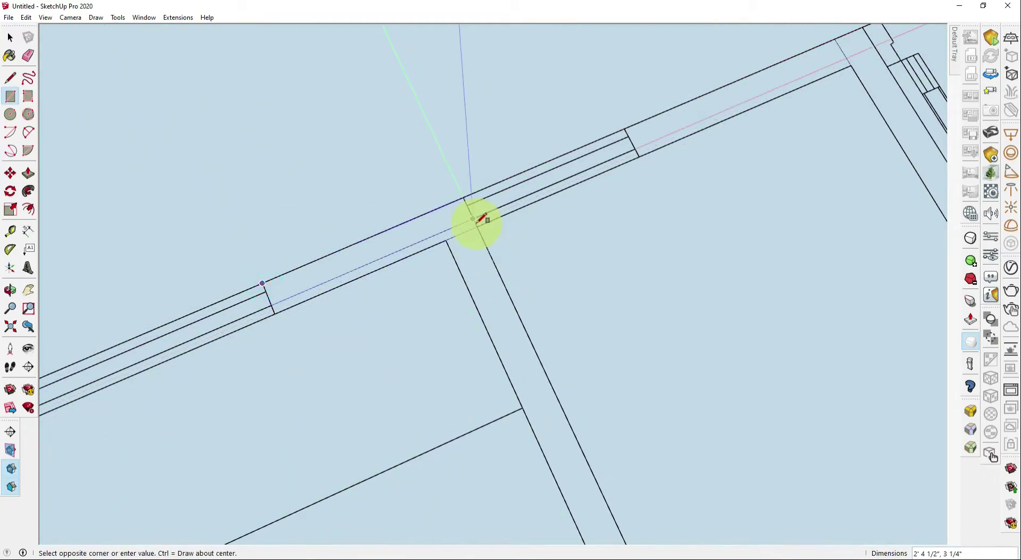
scroll(477, 225, "down", 2)
scroll(494, 290, "down", 2)
mouse_move(415, 372)
middle_mouse_down()
mouse_move(668, 303)
mouse_move(331, 340)
middle_mouse_up()
scroll(330, 339, "up", 2)
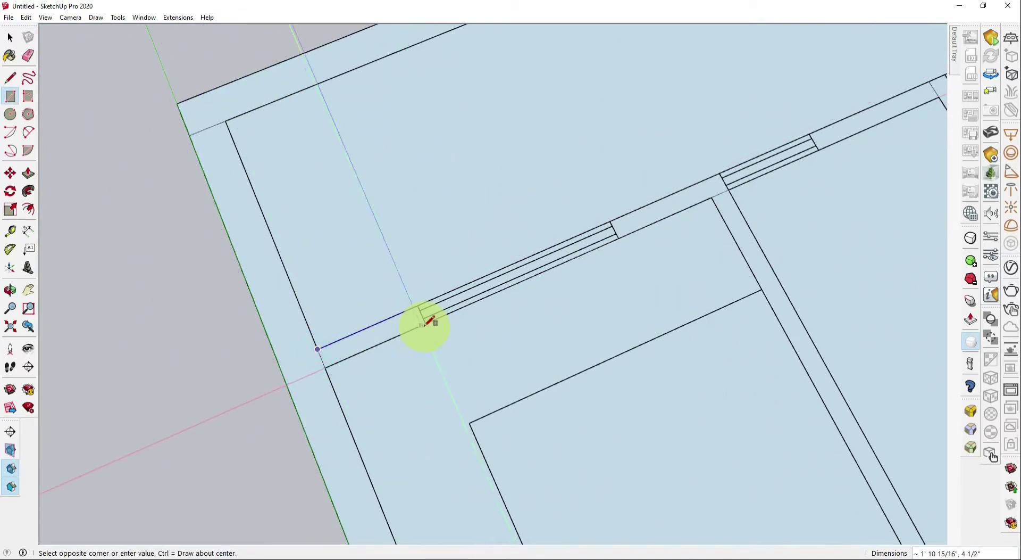
scroll(430, 321, "down", 5)
mouse_move(486, 330)
middle_mouse_down()
mouse_move(481, 303)
mouse_move(404, 255)
middle_mouse_up()
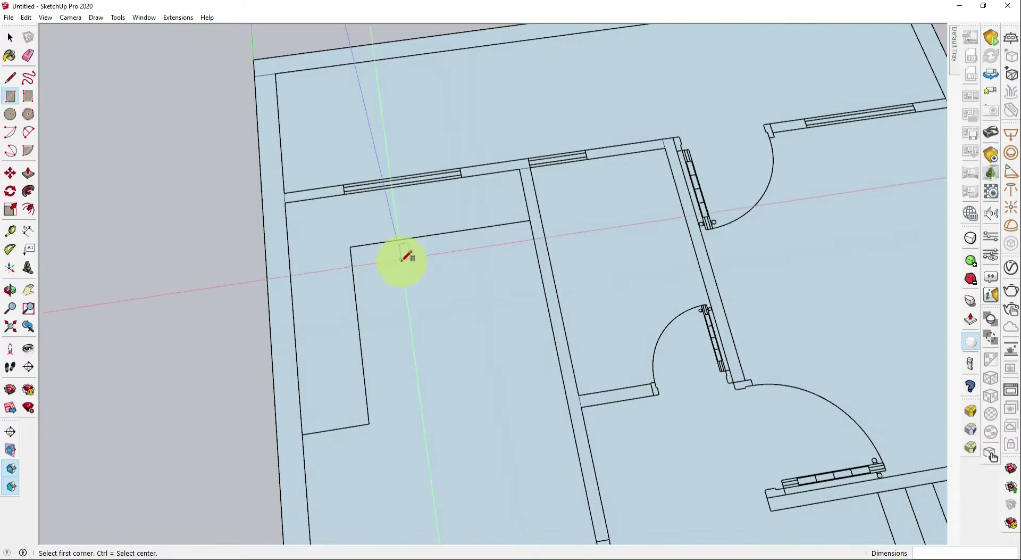
scroll(500, 377, "down", 2)
middle_click_drag(500, 376, 441, 326)
scroll(401, 396, "up", 3)
scroll(448, 291, "up", 3)
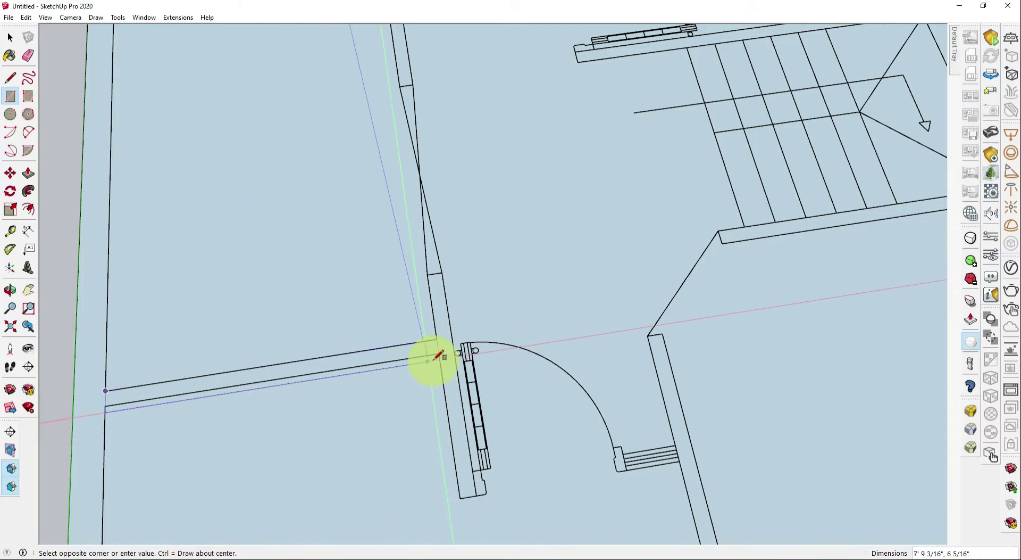
scroll(442, 348, "down", 4)
mouse_move(467, 347)
middle_mouse_down()
mouse_move(620, 433)
mouse_move(376, 342)
mouse_move(296, 347)
middle_mouse_up()
scroll(295, 347, "up", 3)
middle_click_drag(418, 388, 390, 417)
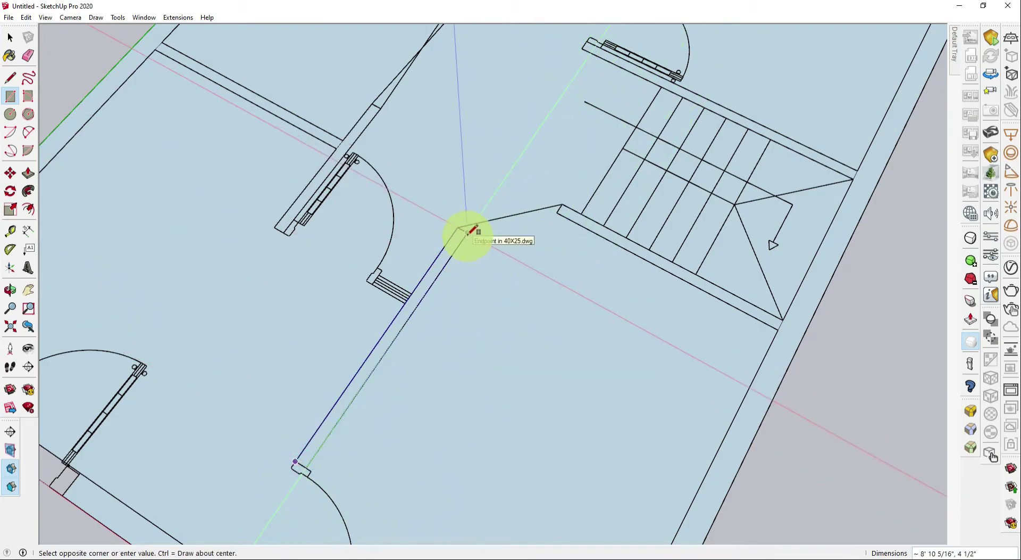
scroll(525, 294, "down", 2)
middle_click_drag(449, 346, 597, 285)
scroll(654, 317, "up", 3)
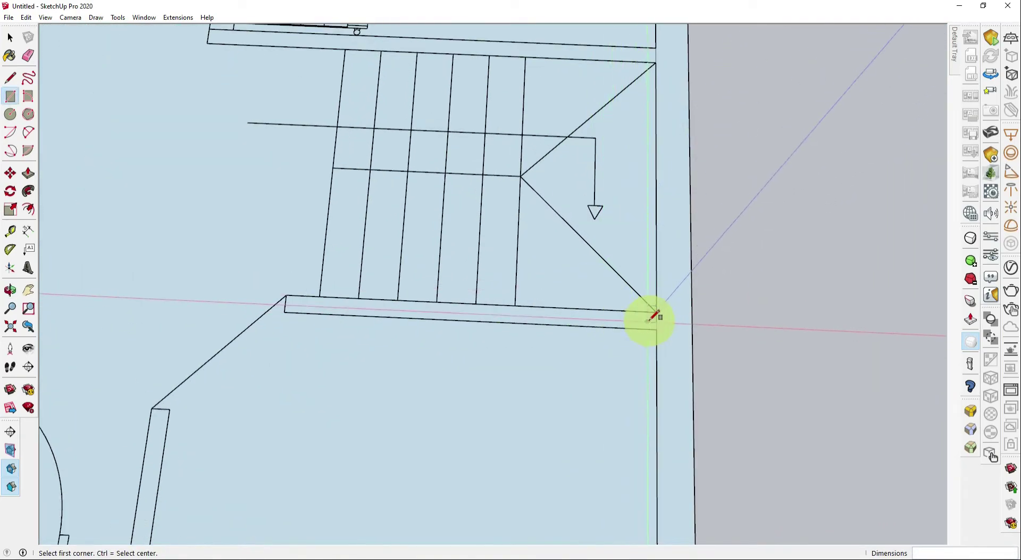
left_click(657, 312)
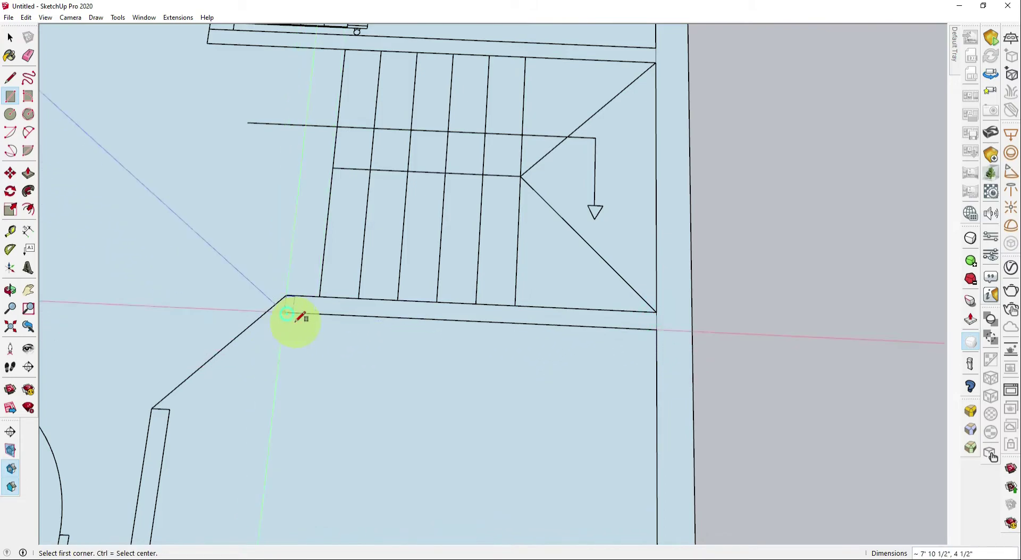
scroll(300, 317, "down", 3)
mouse_move(298, 317)
middle_mouse_down()
mouse_move(493, 417)
mouse_move(564, 415)
mouse_move(360, 404)
mouse_move(422, 348)
mouse_move(519, 402)
mouse_move(439, 352)
mouse_move(440, 434)
middle_mouse_up()
scroll(440, 352, "down", 3)
scroll(440, 434, "up", 2)
scroll(506, 477, "up", 3)
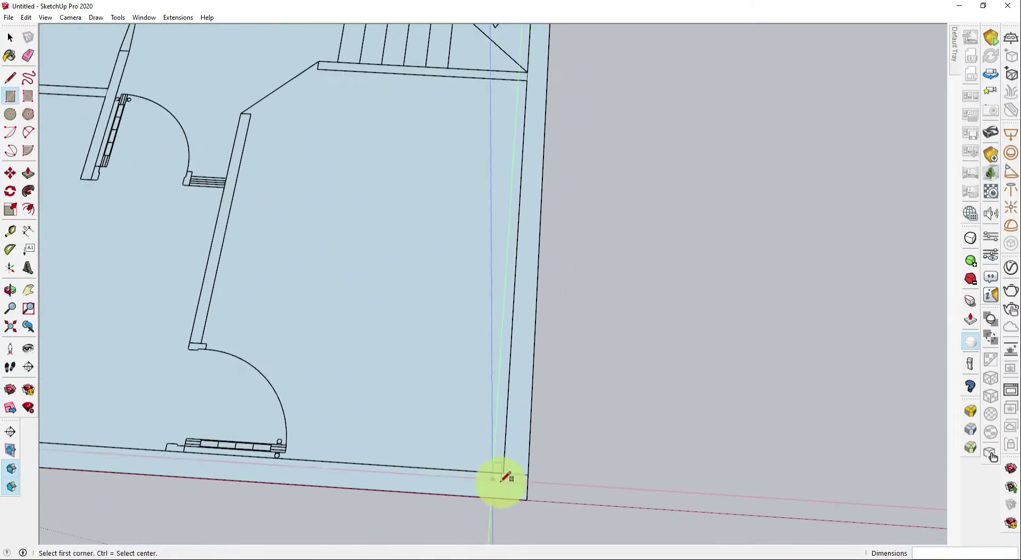
Pick the Eraser (E) and look over the rooms, doorways and stairs for stray edges.
key("e")
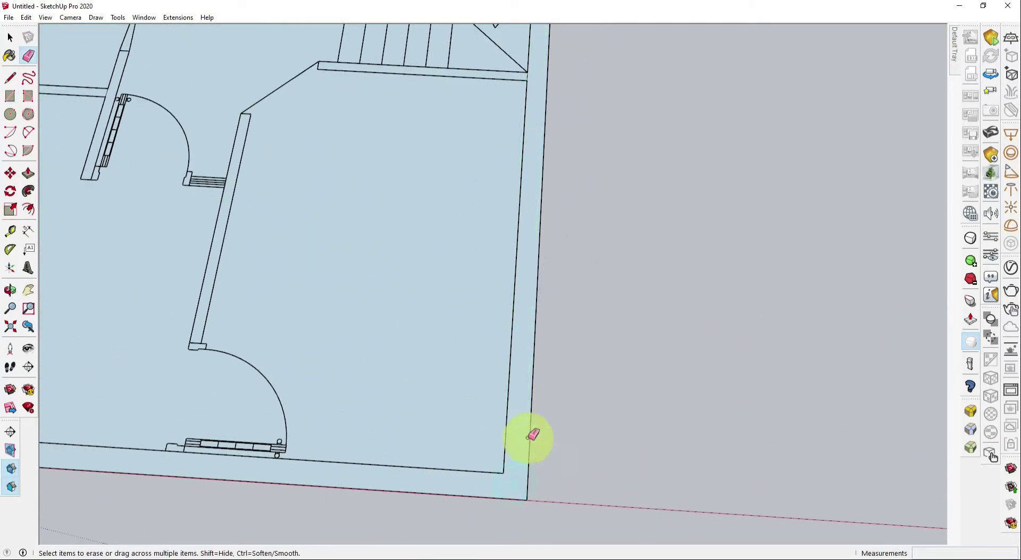
scroll(532, 434, "down", 2)
middle_click_drag(560, 355, 567, 506, "shift")
scroll(585, 465, "down", 1)
scroll(581, 372, "up", 2)
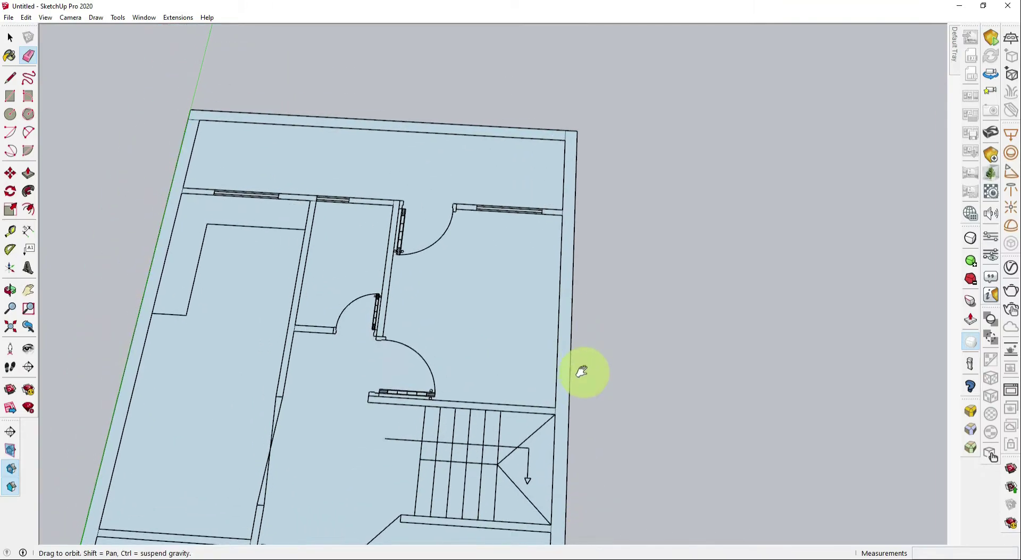
middle_click_drag(582, 371, 582, 449, "shift")
scroll(554, 212, "up", 2)
scroll(579, 212, "down", 3)
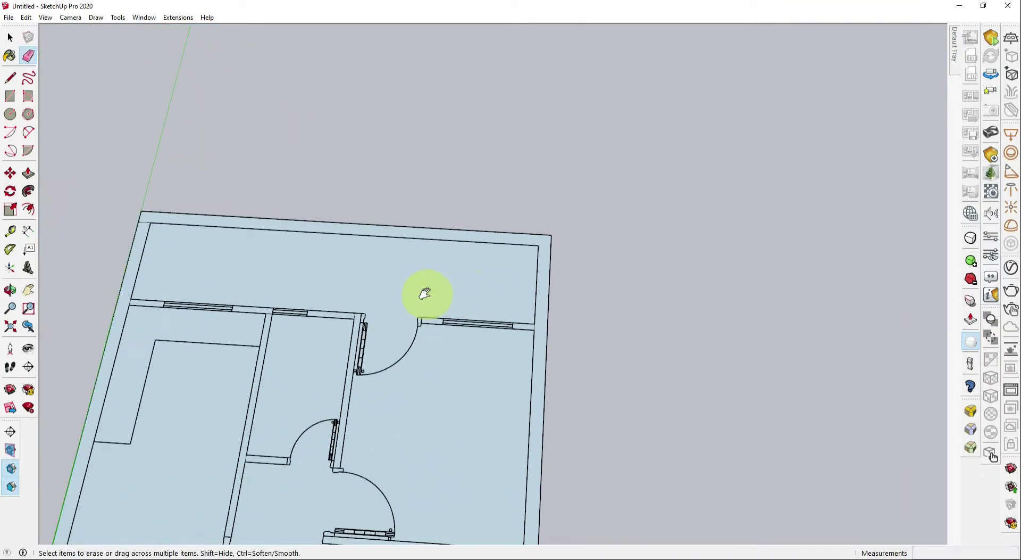
scroll(388, 212, "up", 3)
scroll(346, 255, "down", 3)
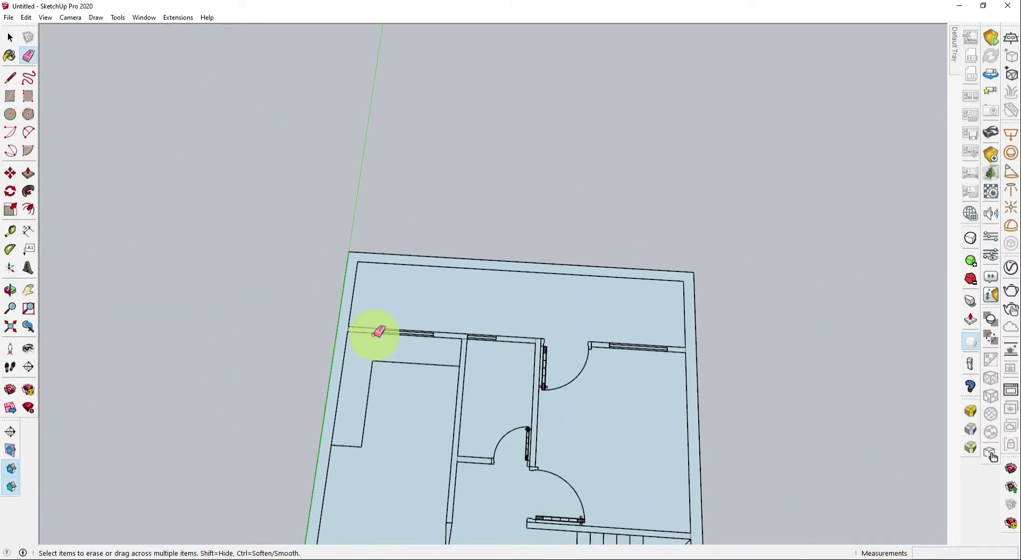
mouse_move(376, 329)
middle_mouse_down()
mouse_move(364, 301)
mouse_move(375, 247)
middle_mouse_up()
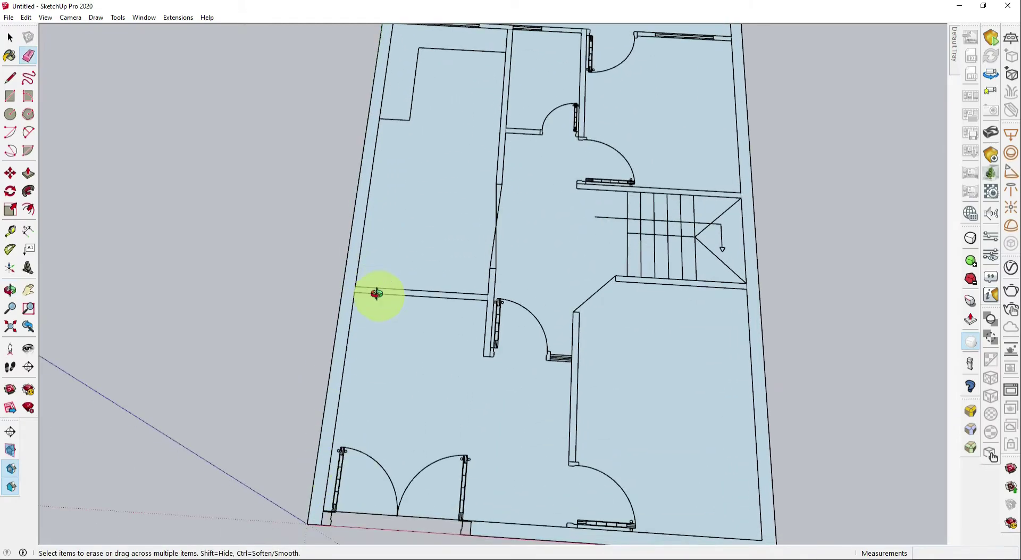
scroll(376, 293, "down", 3)
scroll(372, 404, "up", 3)
mouse_move(380, 333)
middle_mouse_down()
mouse_move(372, 411)
mouse_move(374, 356)
middle_mouse_up()
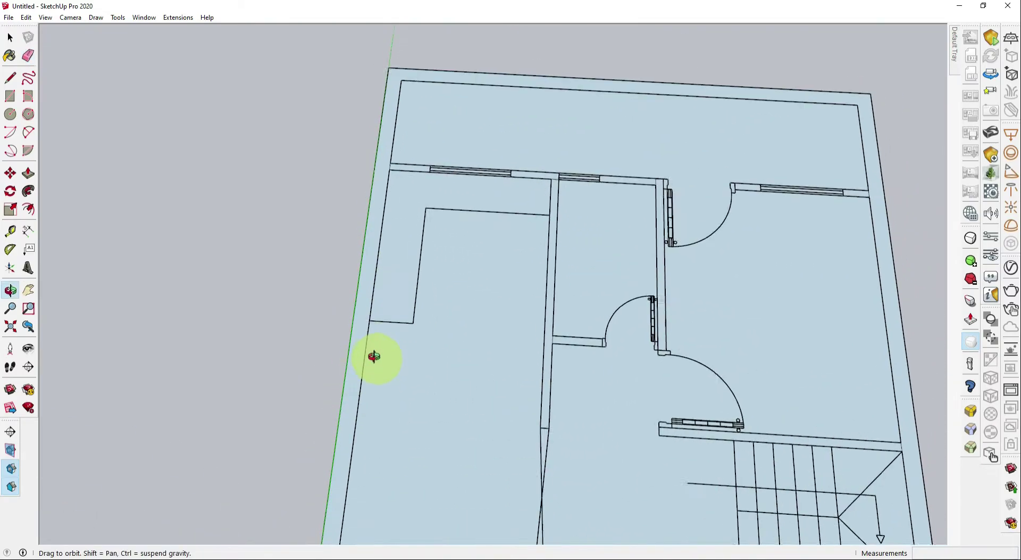
scroll(417, 175, "up", 2)
scroll(403, 212, "down", 3)
mouse_move(403, 212)
middle_mouse_down()
mouse_move(452, 294)
mouse_move(270, 246)
mouse_move(376, 254)
mouse_move(255, 221)
middle_mouse_up()
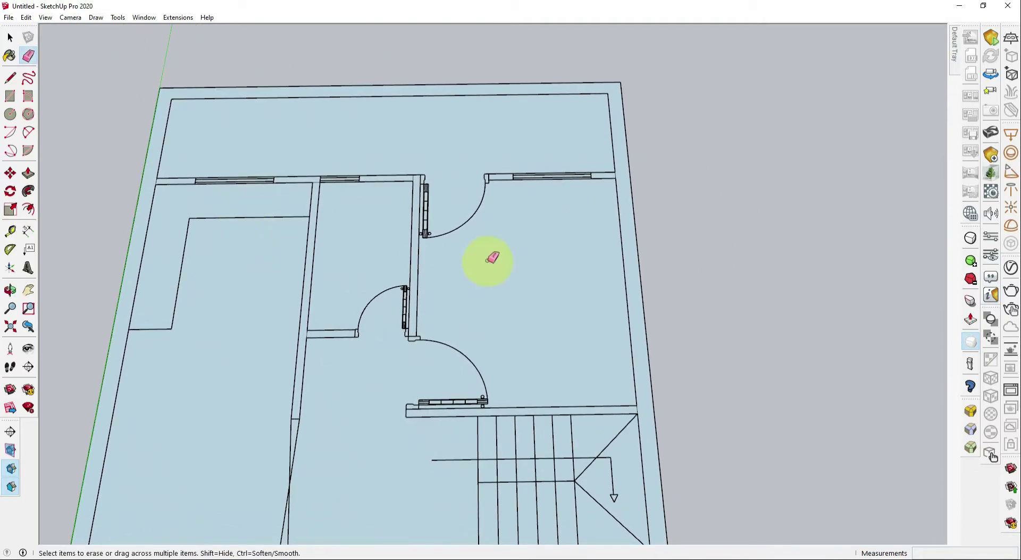
Push/Pull the outer wall face up into 10' high walls.
left_click_drag(636, 297, 635, 259)
type("10'")
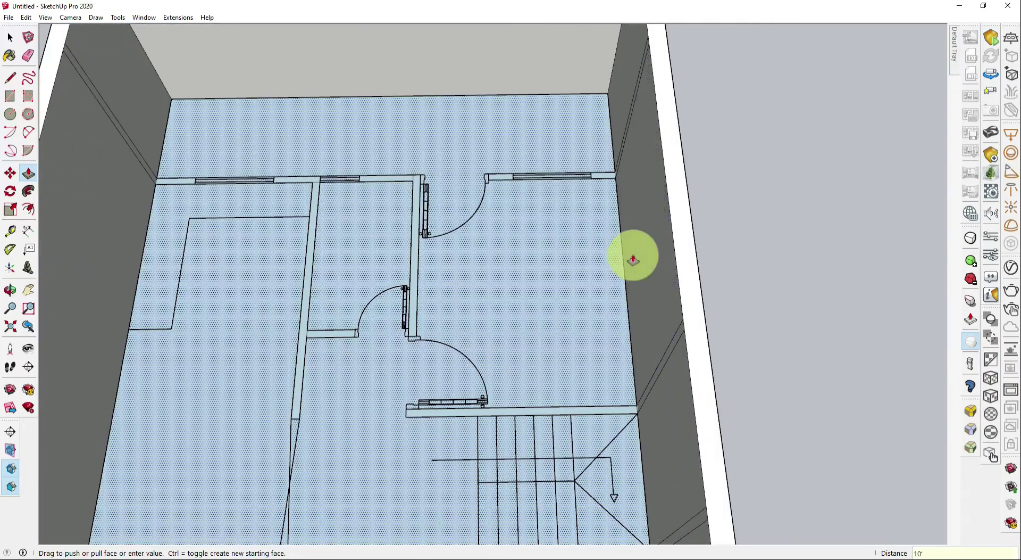
scroll(612, 298, "down", 3)
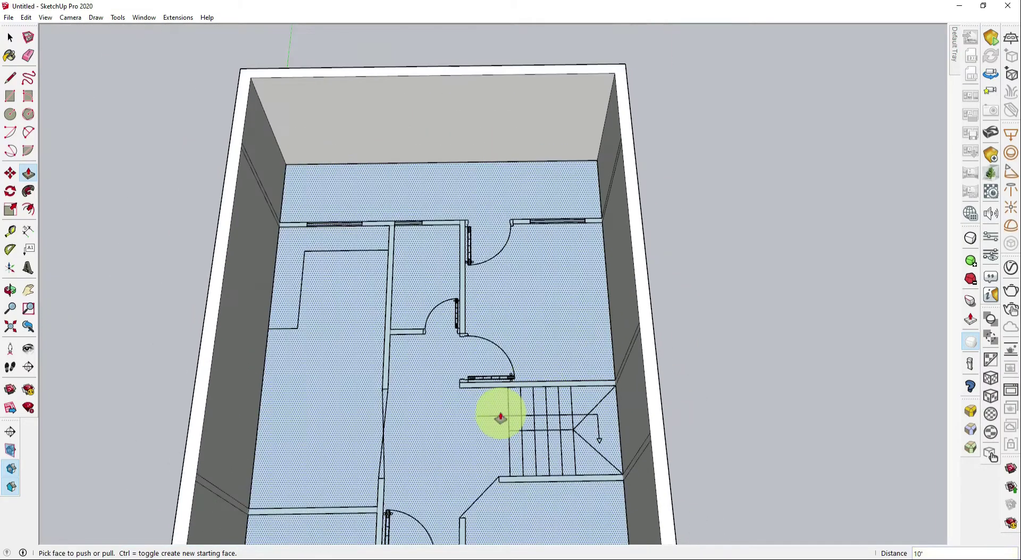
mouse_move(499, 415)
middle_mouse_down()
mouse_move(477, 289)
mouse_move(714, 278)
mouse_move(440, 289)
mouse_move(440, 360)
mouse_move(539, 235)
middle_mouse_up()
scroll(548, 191, "up", 3)
scroll(548, 192, "down", 3)
scroll(602, 203, "up", 5)
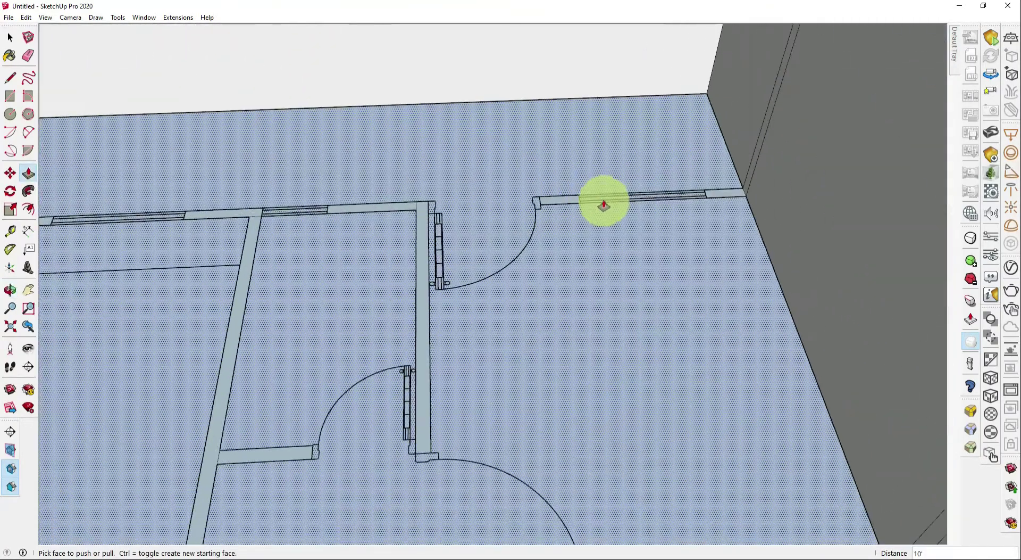
Extrude the wall strip beside the top doorway and the thin interior wall to full height.
mouse_move(602, 203)
middle_mouse_down()
mouse_move(570, 258)
mouse_move(629, 304)
middle_mouse_up()
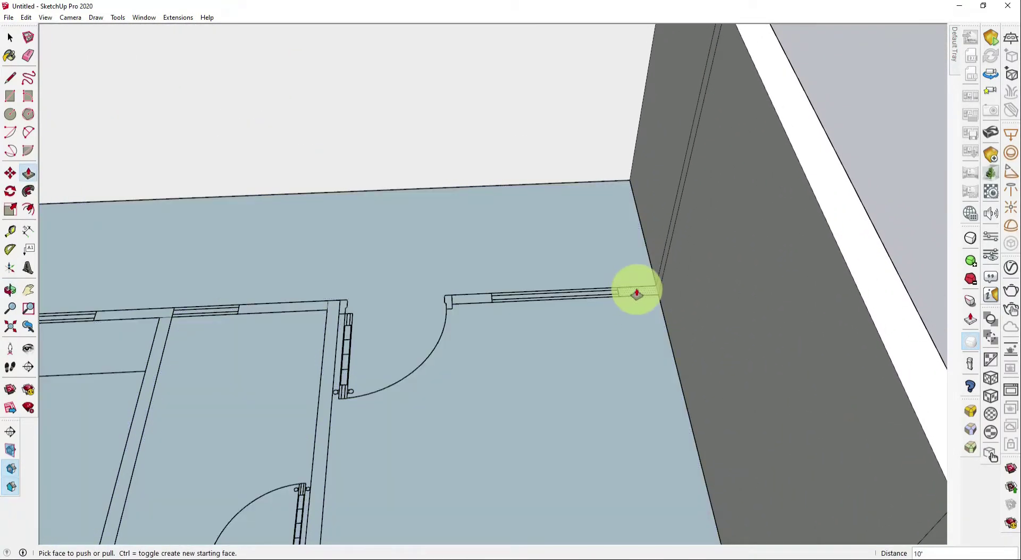
double_click(475, 302)
double_click(331, 331)
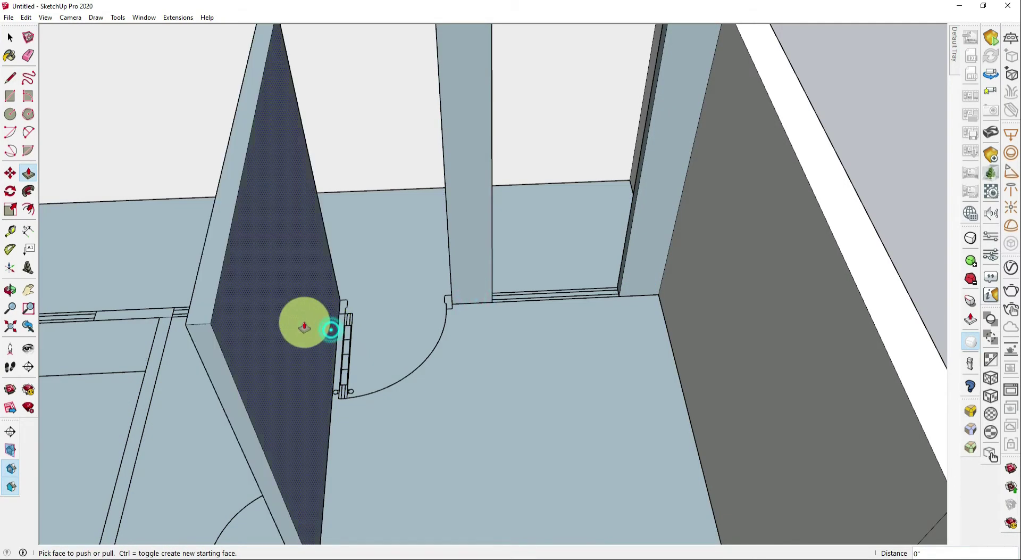
mouse_move(208, 345)
middle_mouse_down()
mouse_move(504, 354)
mouse_move(438, 316)
middle_mouse_up()
left_click(438, 315)
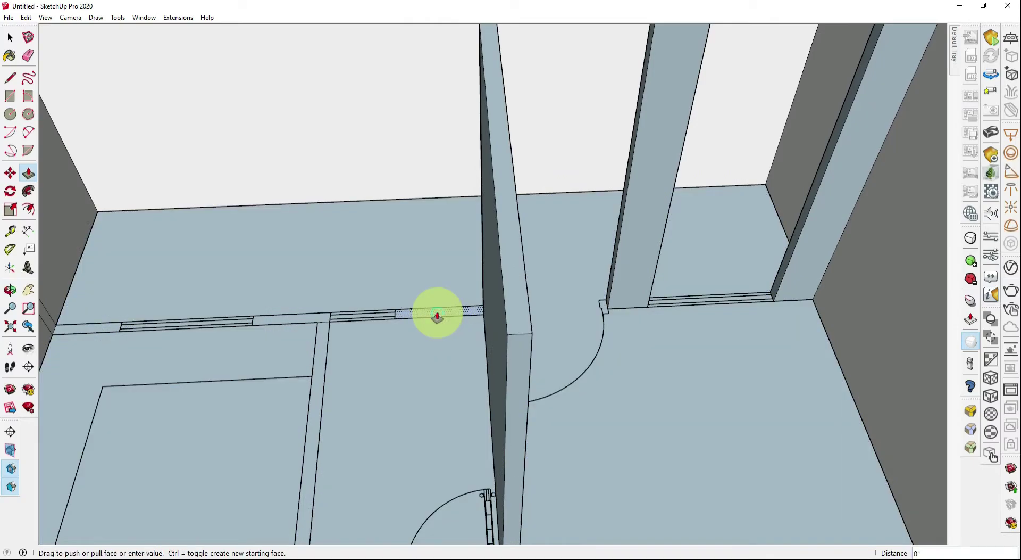
middle_click_drag(337, 394, 468, 378)
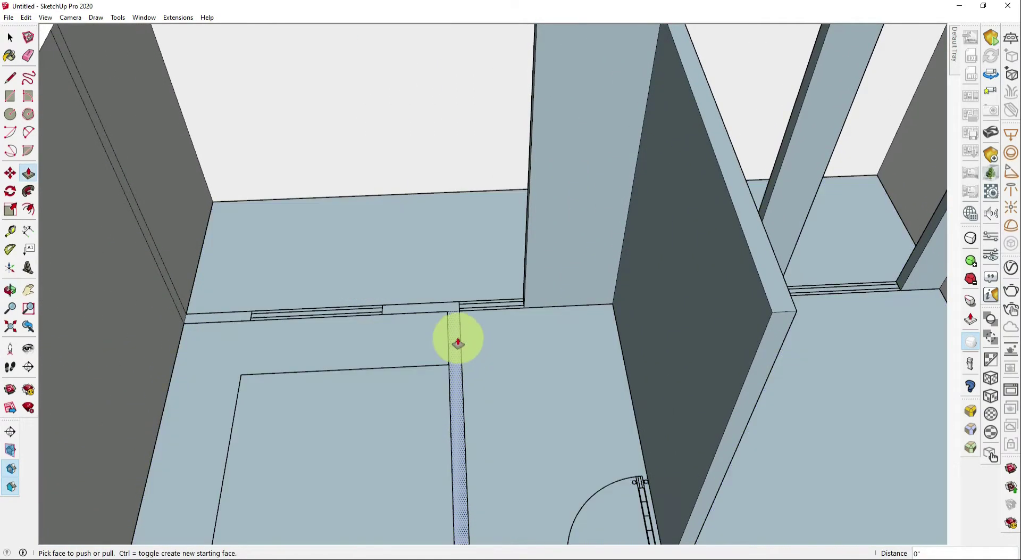
mouse_move(423, 333)
middle_mouse_down()
mouse_move(460, 377)
mouse_move(410, 367)
middle_mouse_up()
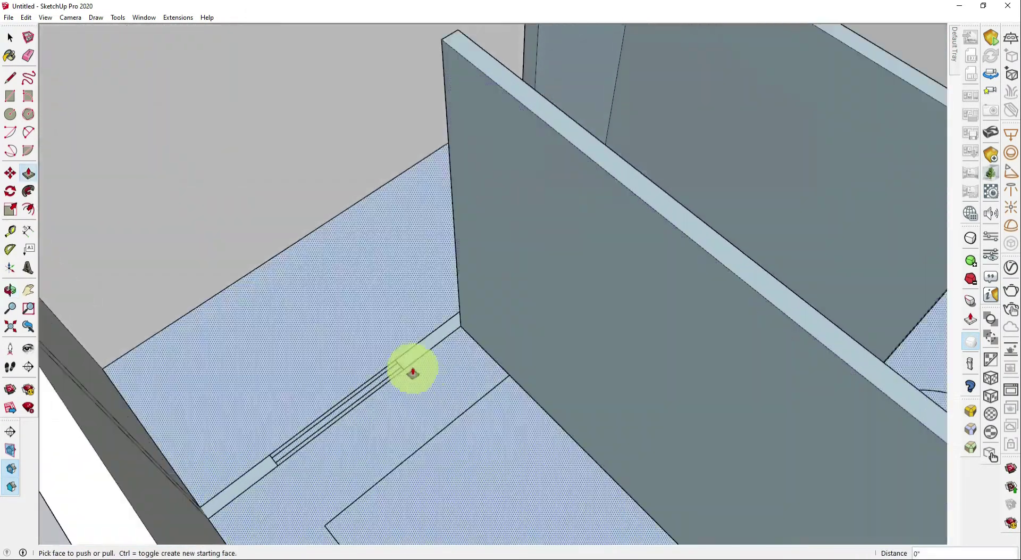
left_click(416, 347)
mouse_move(391, 424)
middle_mouse_down()
mouse_move(273, 440)
mouse_move(298, 358)
middle_mouse_up()
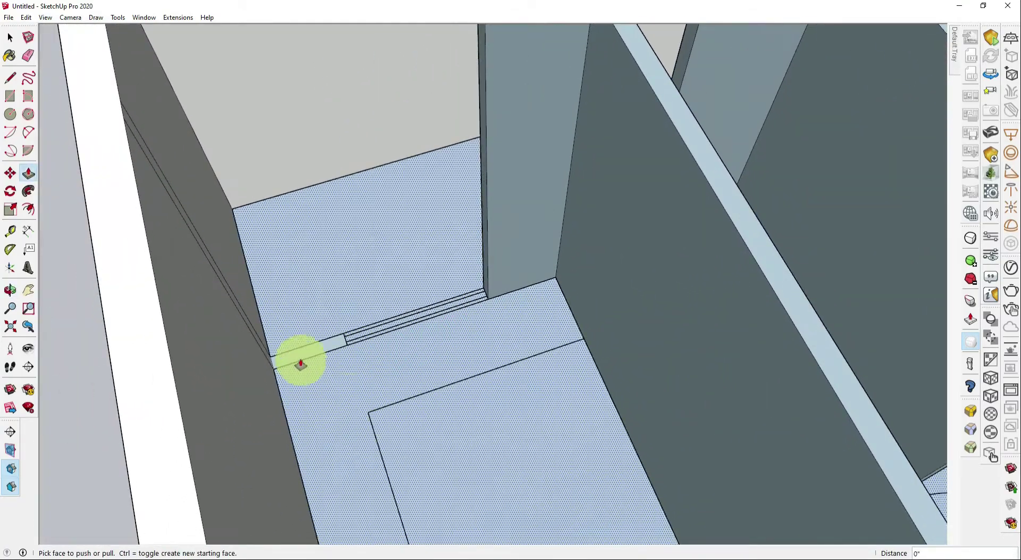
Raise the wall at the top of the stairs and a thin wall segment to full height.
scroll(469, 420, "down", 5)
scroll(404, 273, "up", 3)
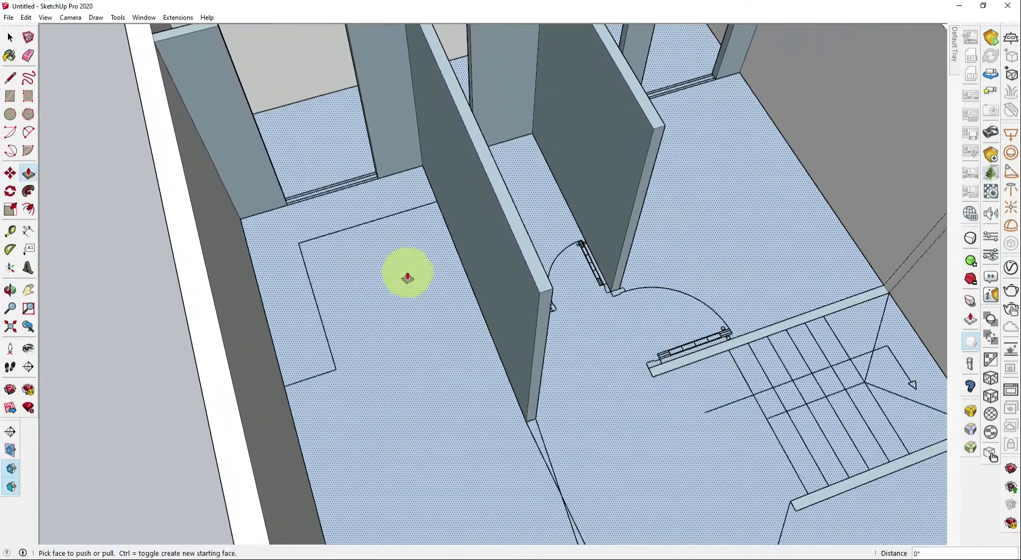
scroll(579, 426, "down", 1)
scroll(509, 337, "up", 4)
scroll(509, 319, "down", 1)
double_click(509, 297)
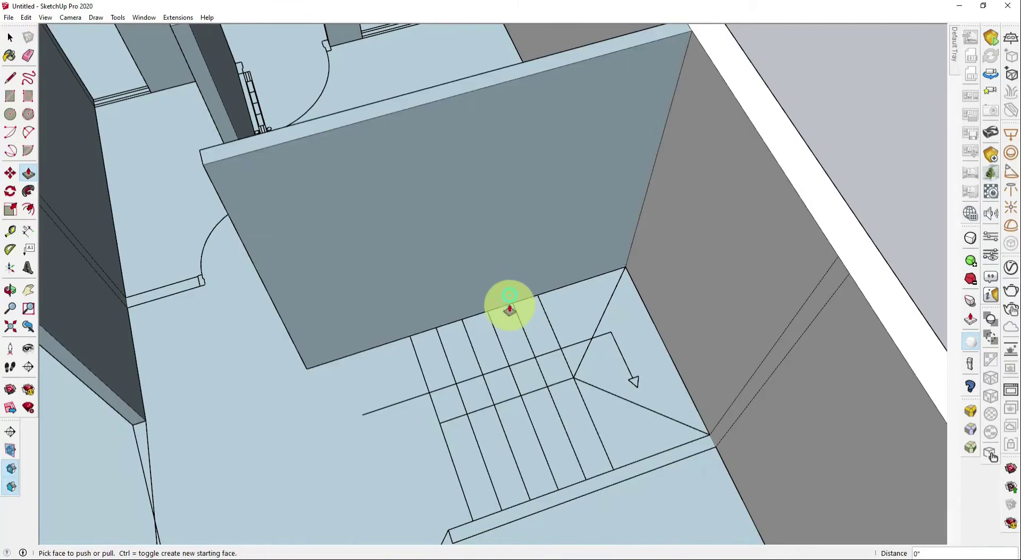
scroll(532, 312, "up", 1)
scroll(568, 390, "up", 2)
double_click(568, 390)
Raise the remaining thin walls and wall strips beside the door to full height.
scroll(506, 446, "down", 3)
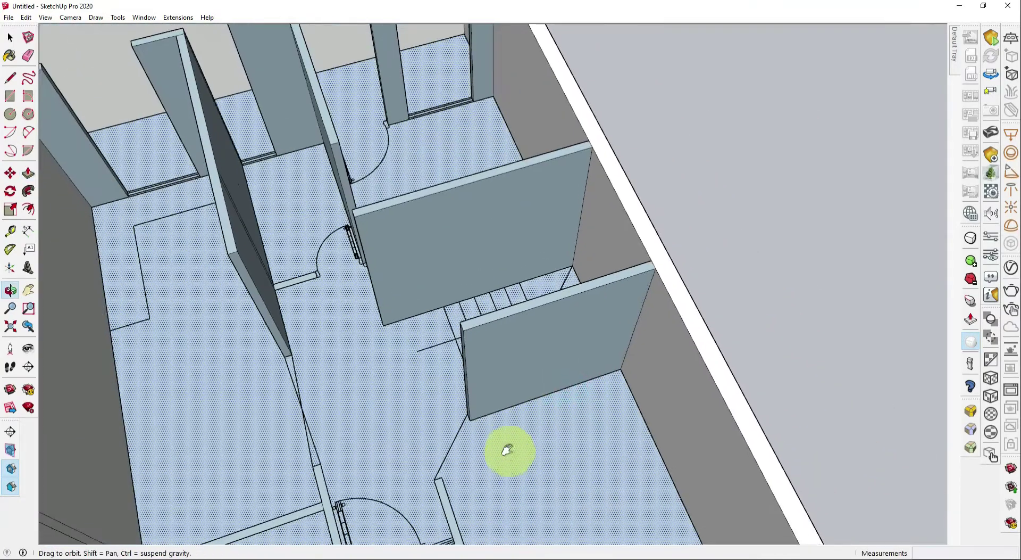
scroll(404, 331, "down", 2)
scroll(328, 334, "up", 3)
double_click(329, 334)
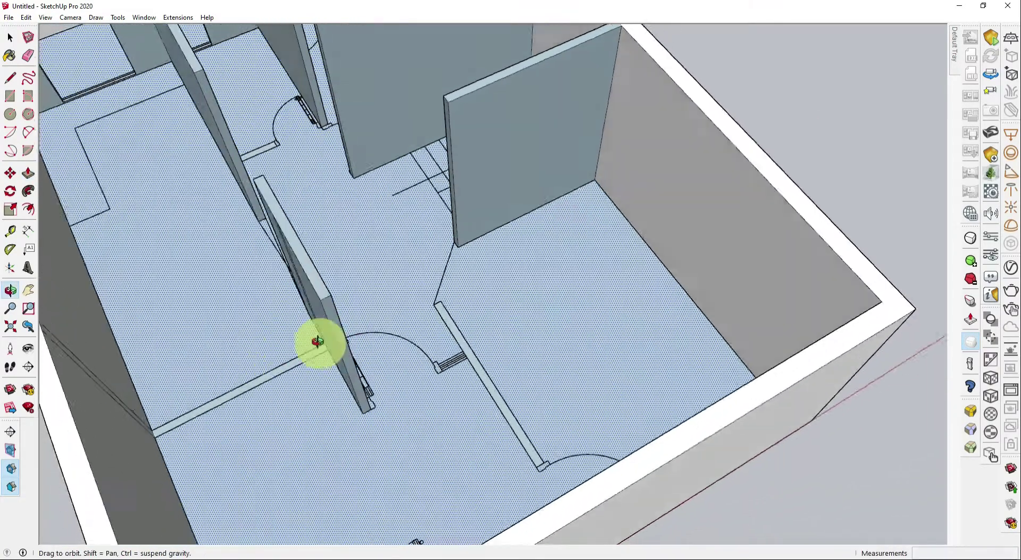
scroll(312, 373, "up", 2)
double_click(311, 371)
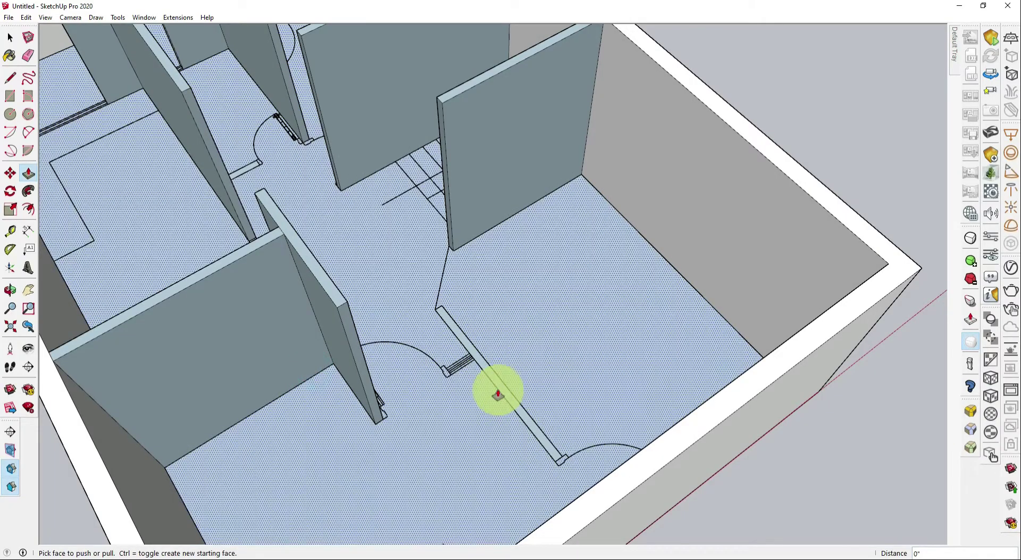
double_click(500, 393)
Orbit out to view the whole walled floor plan in 3D.
mouse_move(417, 427)
middle_mouse_down()
mouse_move(800, 417)
mouse_move(425, 450)
mouse_move(415, 315)
mouse_move(438, 473)
middle_mouse_up()
scroll(314, 263, "up", 2)
scroll(321, 237, "up", 3)
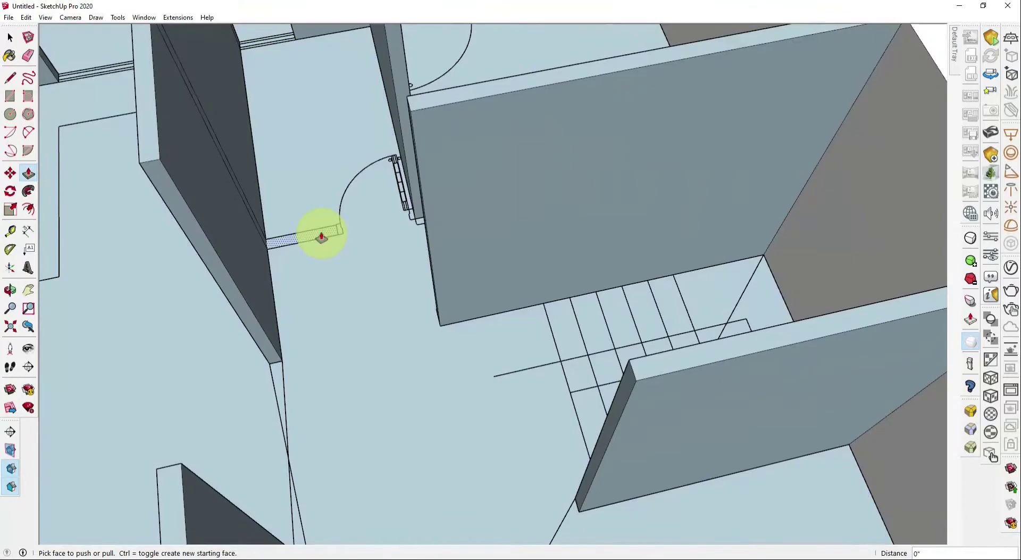
scroll(321, 237, "down", 3)
scroll(360, 301, "down", 3)
mouse_move(369, 312)
middle_mouse_down()
mouse_move(390, 330)
mouse_move(383, 389)
mouse_move(417, 391)
mouse_move(420, 277)
mouse_move(573, 268)
mouse_move(330, 317)
mouse_move(463, 333)
mouse_move(641, 298)
mouse_move(372, 319)
mouse_move(200, 240)
mouse_move(632, 296)
mouse_move(670, 314)
mouse_move(598, 315)
mouse_move(687, 349)
middle_mouse_up()
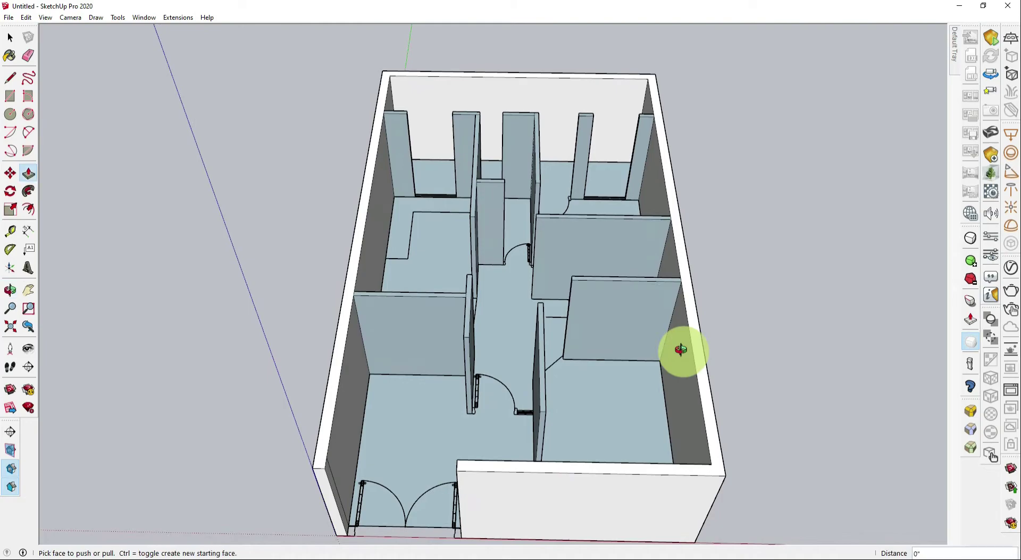
middle_click_drag(786, 346, 743, 339)
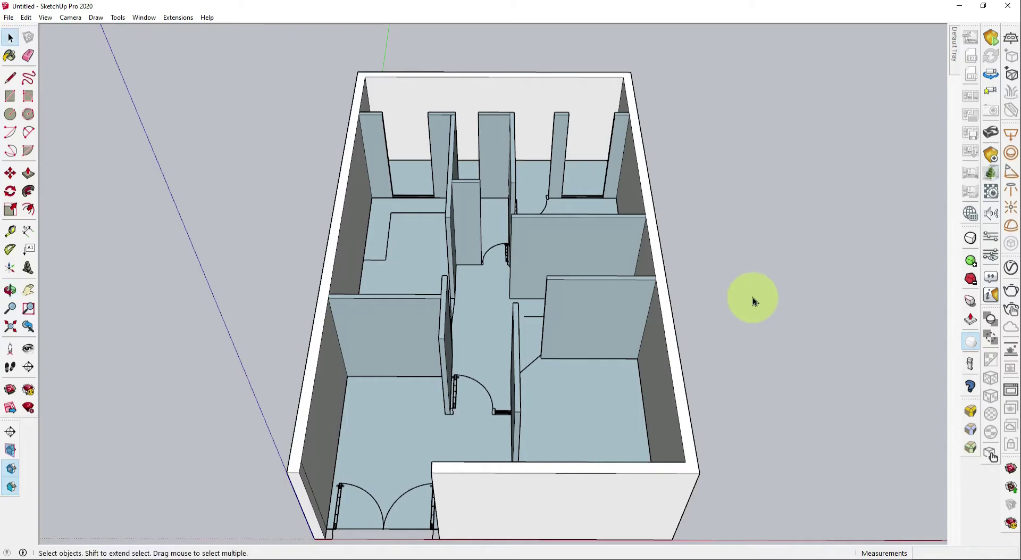
mouse_move(362, 365)
middle_mouse_down()
mouse_move(346, 399)
mouse_move(617, 423)
mouse_move(773, 399)
mouse_move(771, 474)
mouse_move(745, 478)
middle_mouse_up()
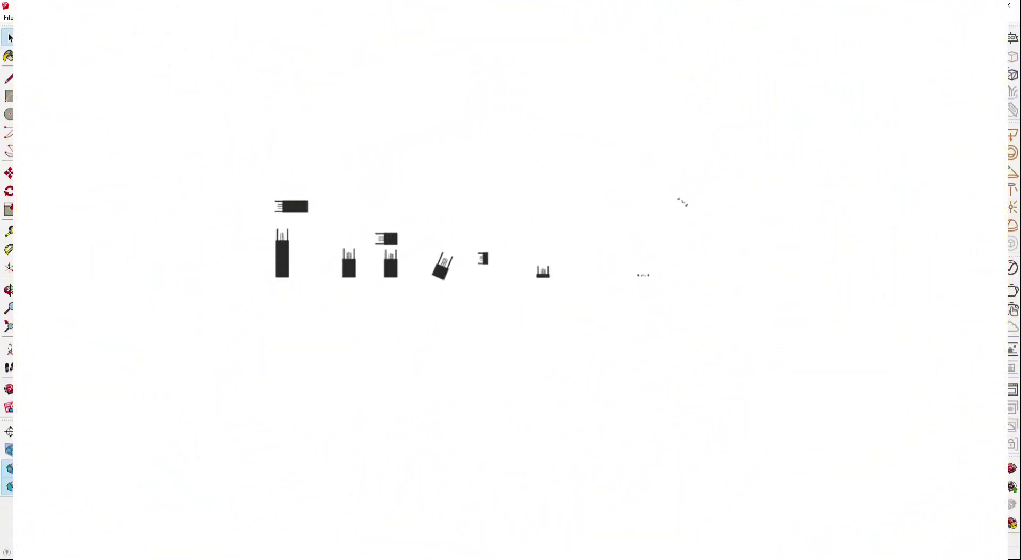